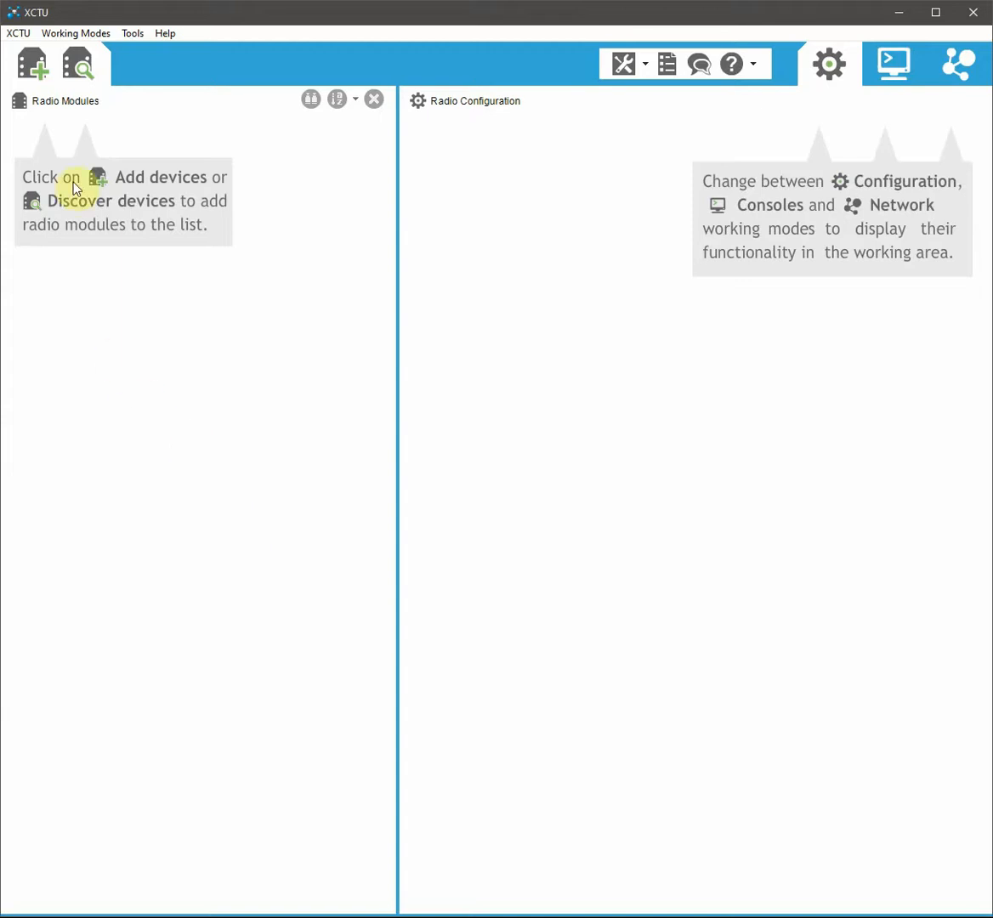
Step: Add the XBee PRO 900HP 200K connected on COM5 as a local radio module
left_click(36, 74)
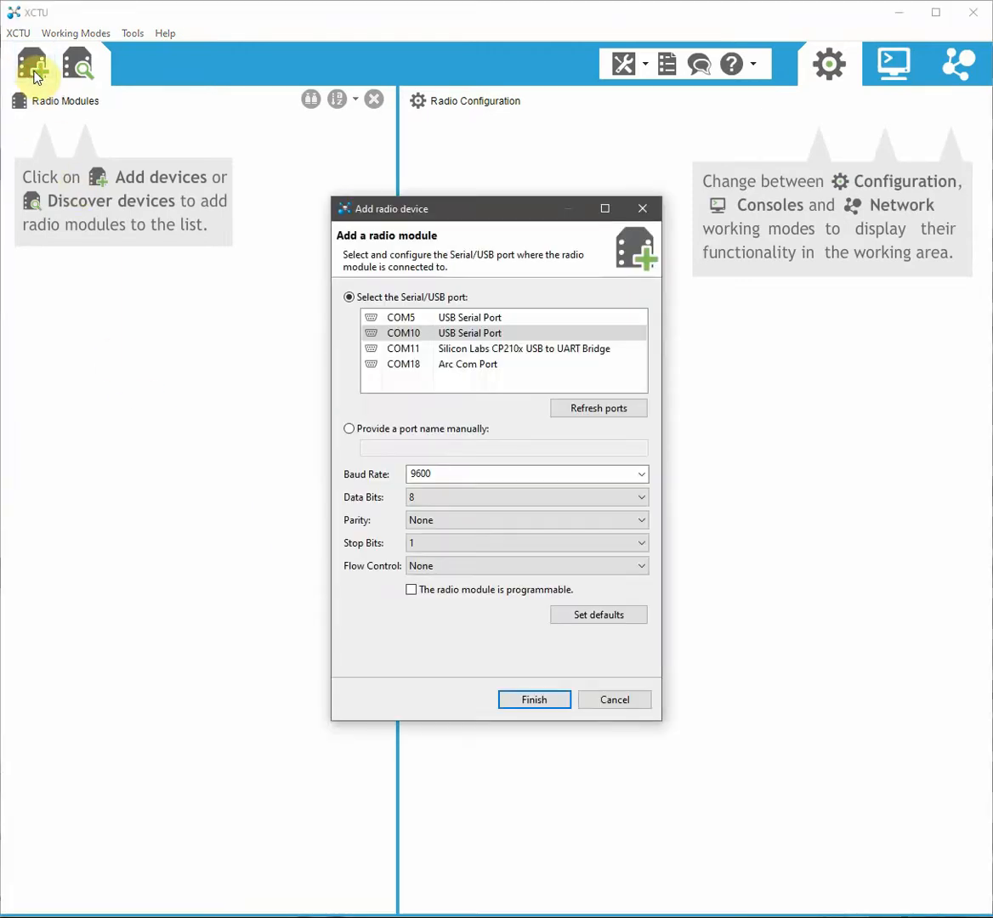
left_click(480, 320)
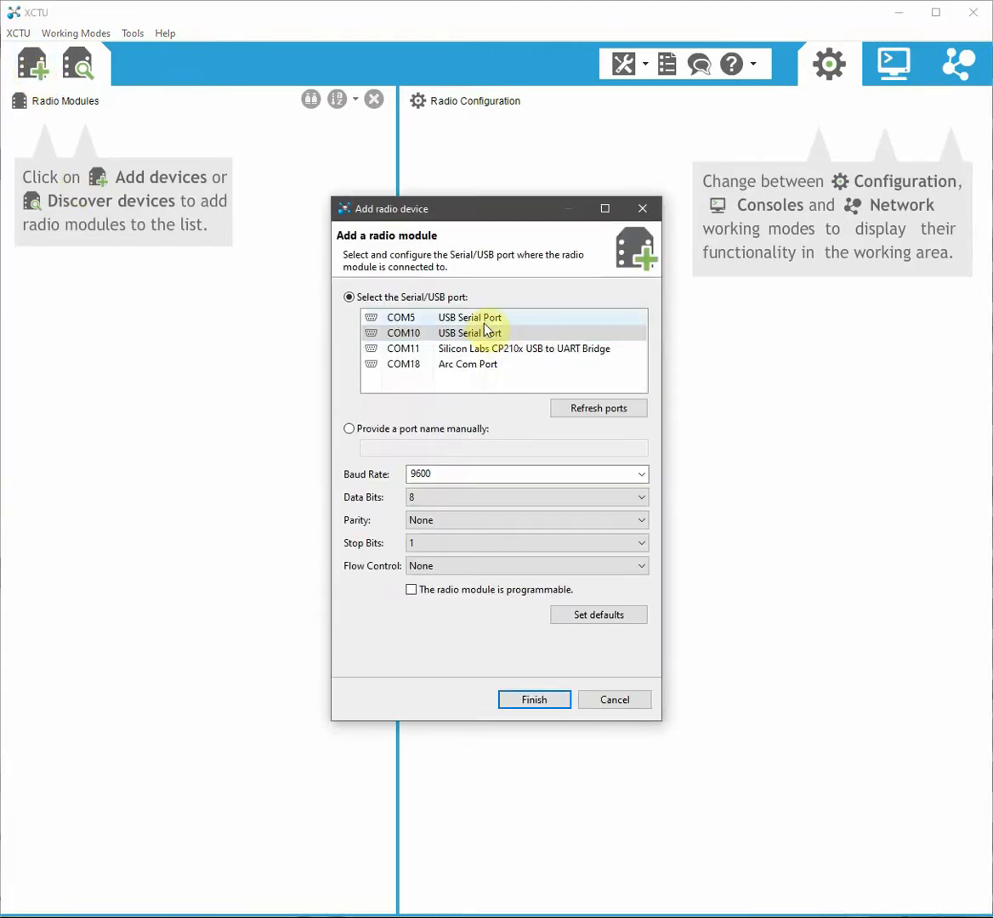
left_click(527, 699)
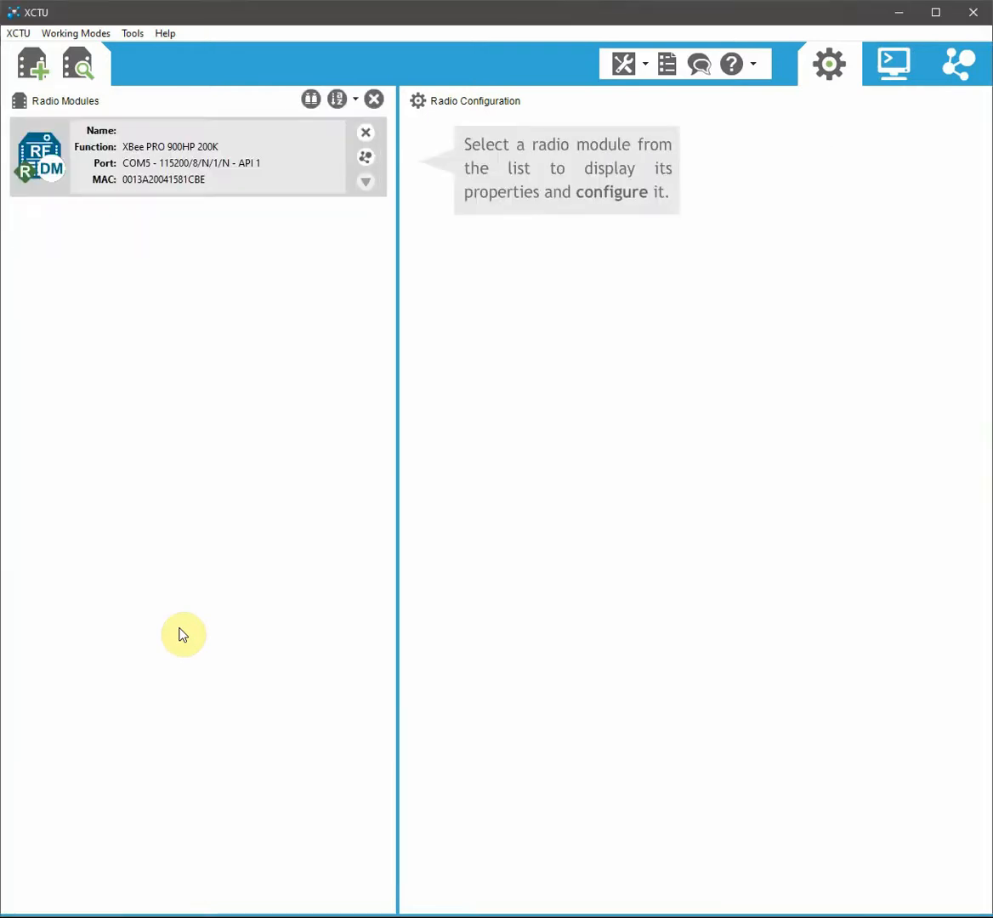
Step: Load the local module's settings and discover remote nodes on its network, finding two
left_click(135, 191)
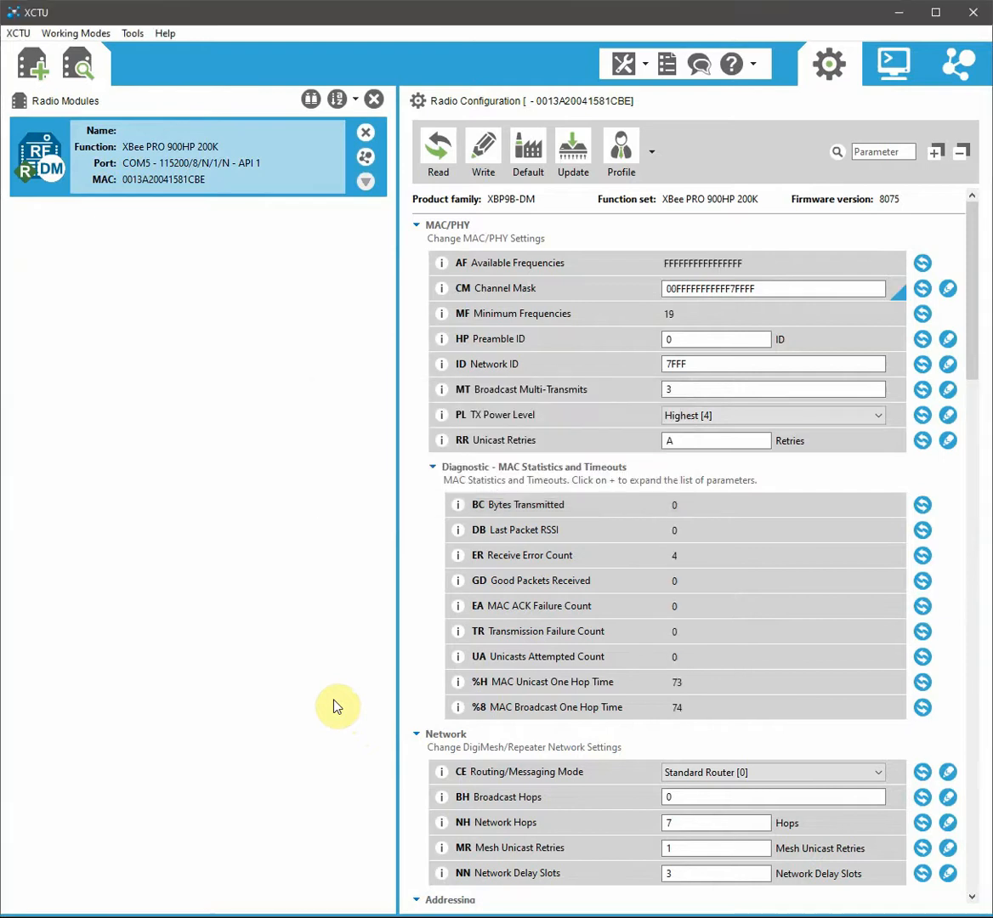
left_click(366, 161)
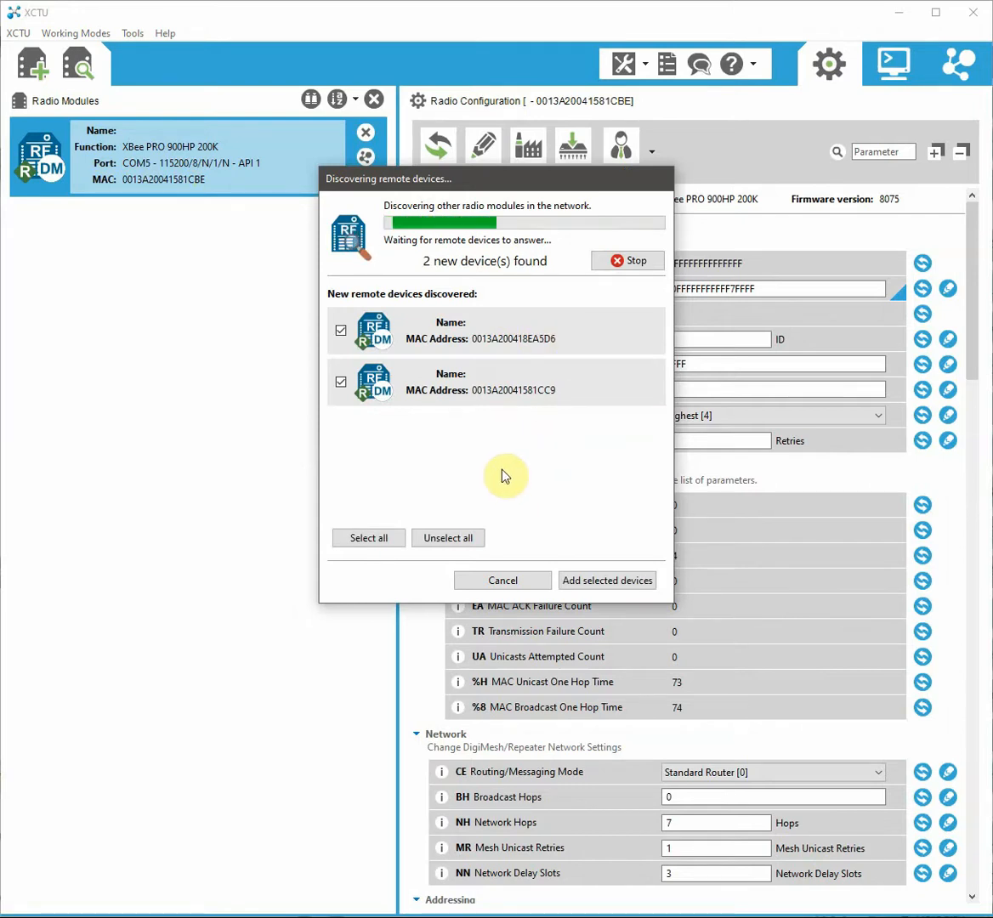
Step: Add remote module 0013A200418EA5D6 only, skipping 0013A20041581CC9, and load its settings
left_click(340, 382)
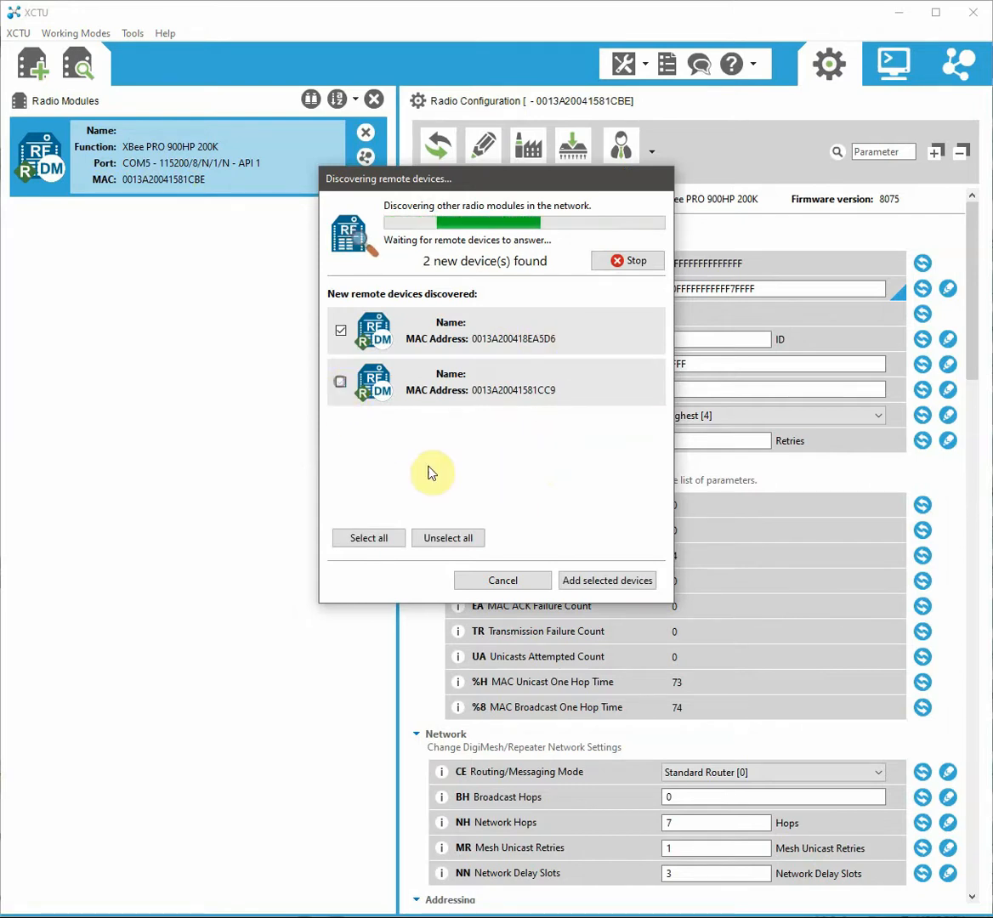
left_click(594, 580)
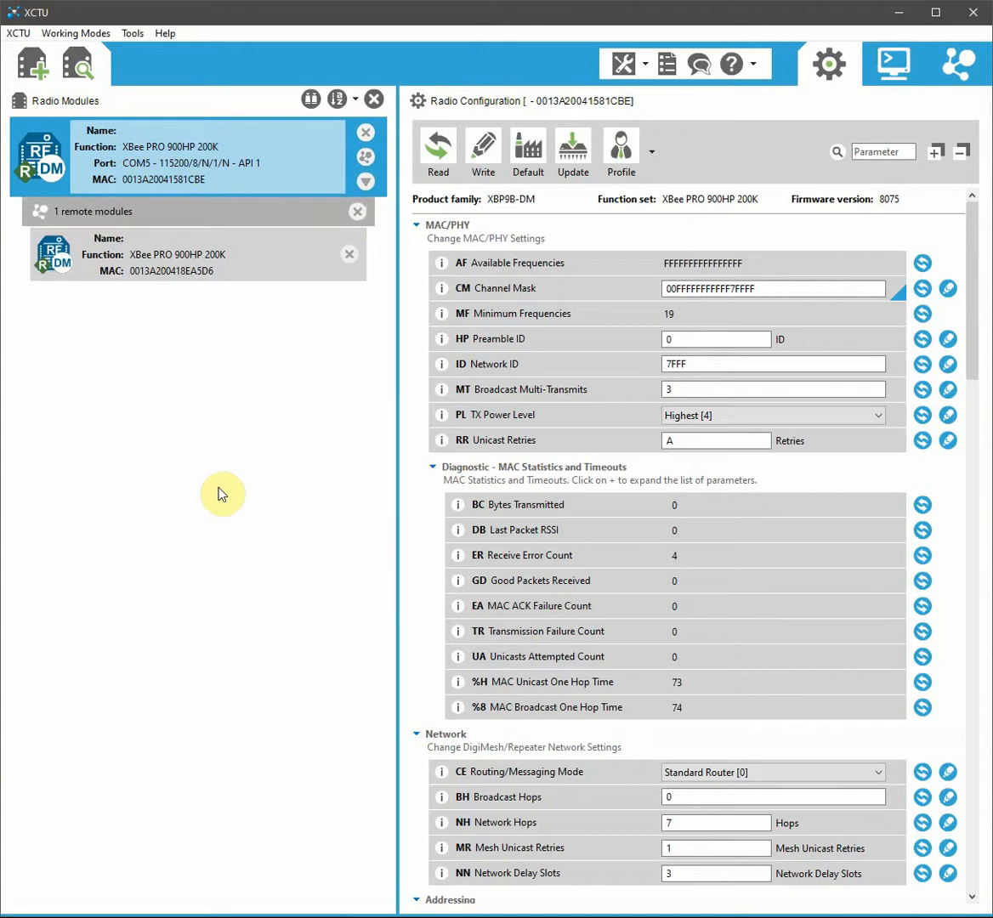
left_click(185, 259)
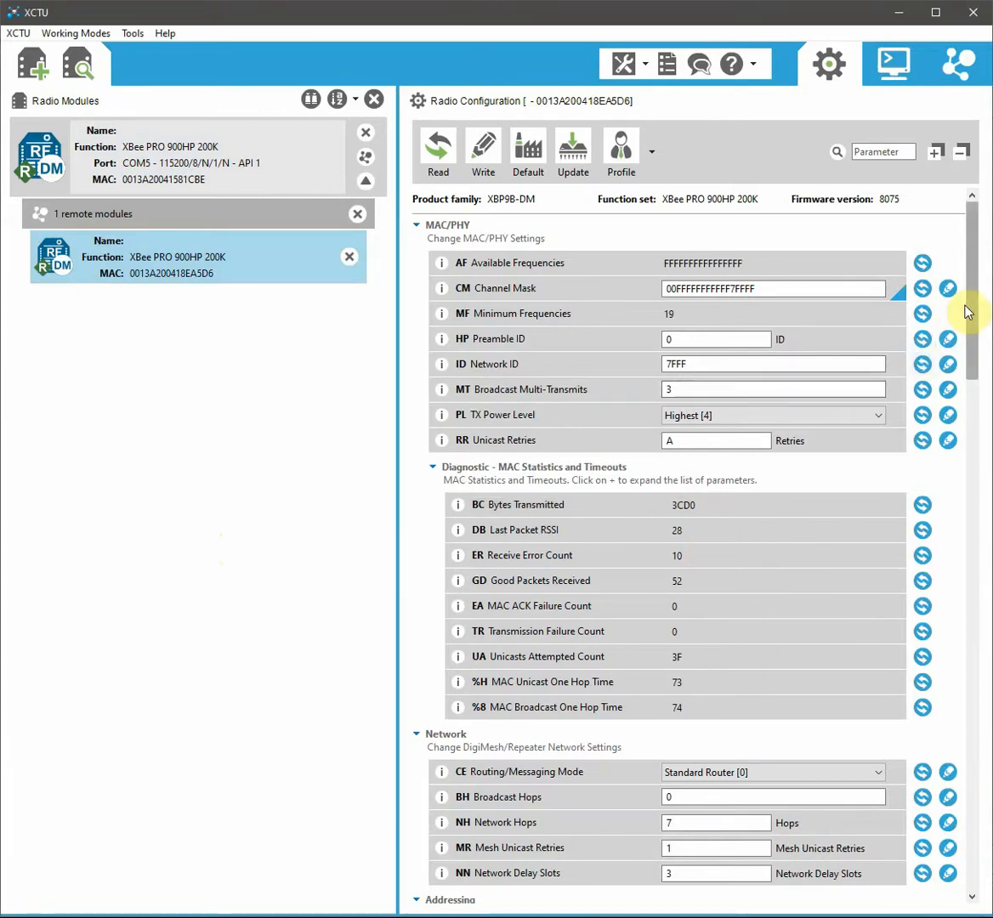
Step: Set the remote module's BD baud rate to 9600 [3] and write it to the radio
left_click_drag(972, 294, 980, 684)
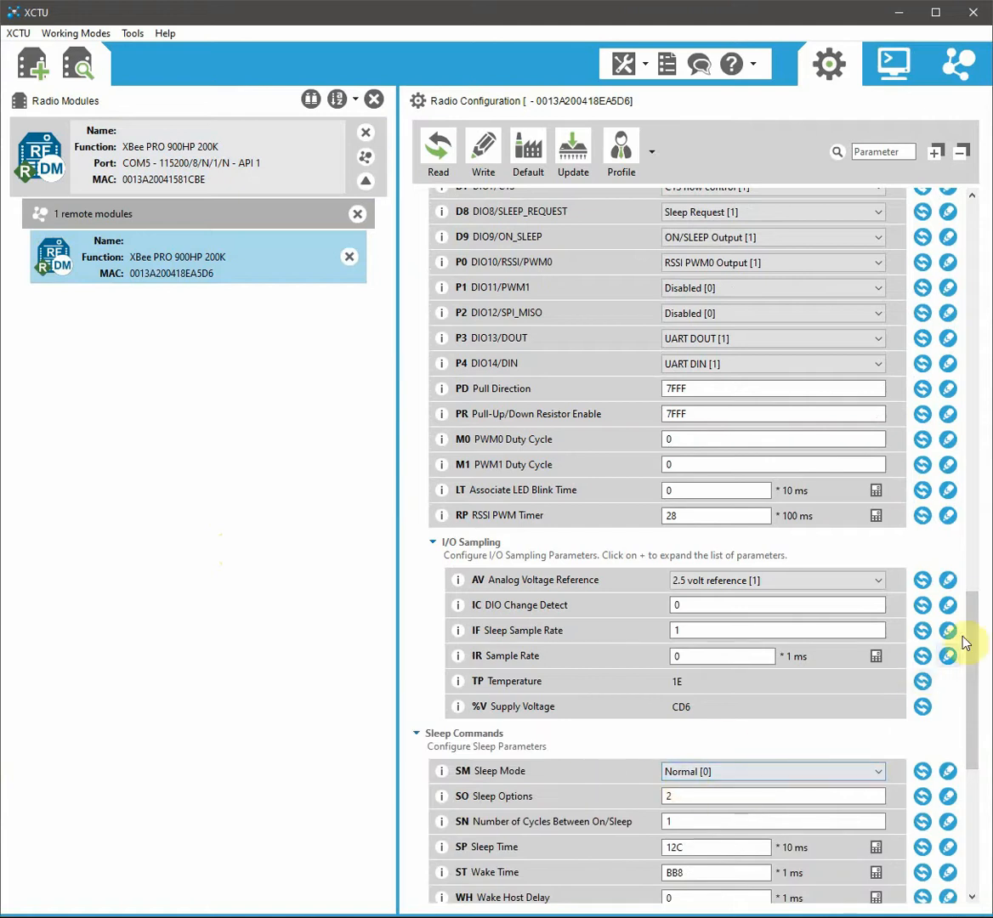
left_click_drag(968, 641, 973, 244)
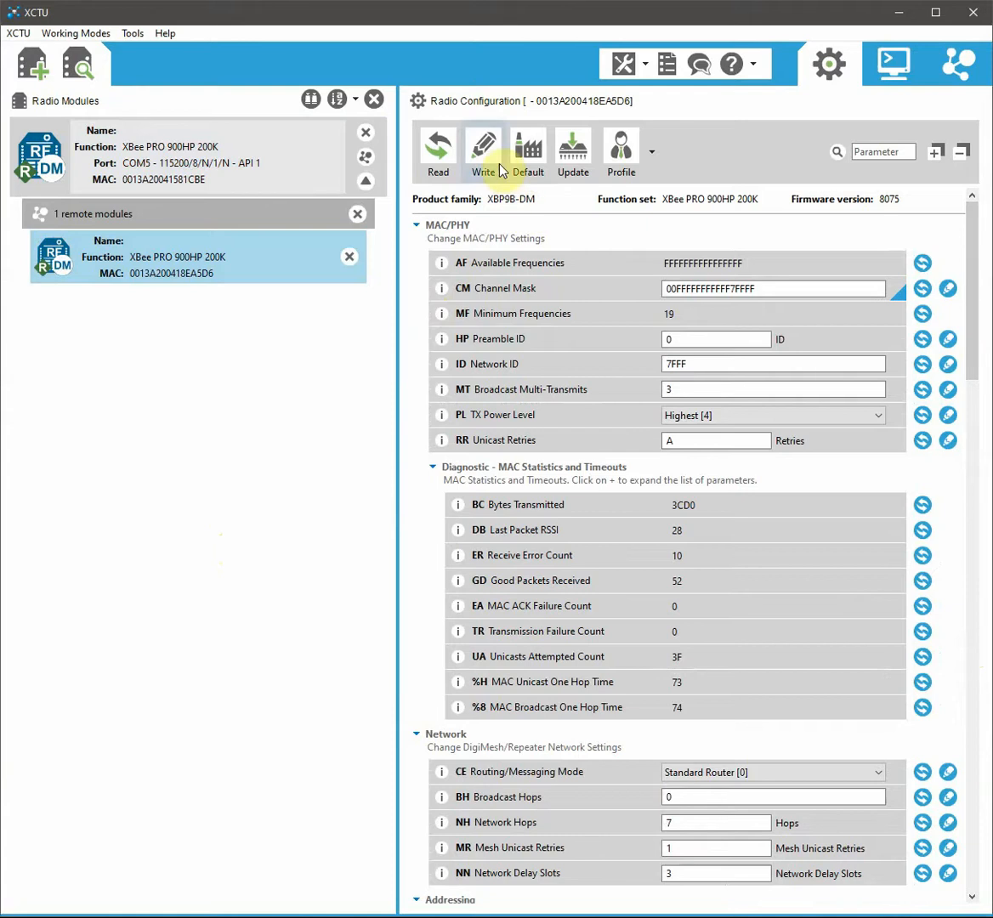
left_click_drag(970, 302, 980, 560)
left_click(731, 452)
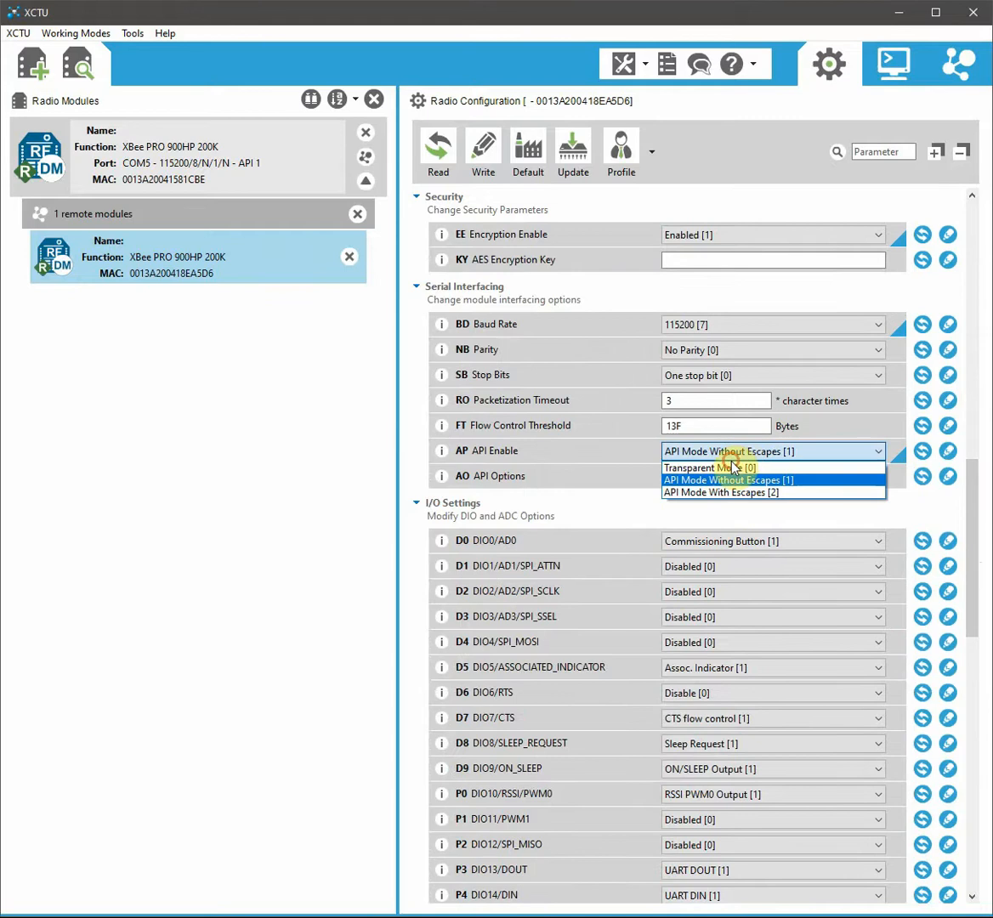
left_click(731, 325)
left_click(731, 326)
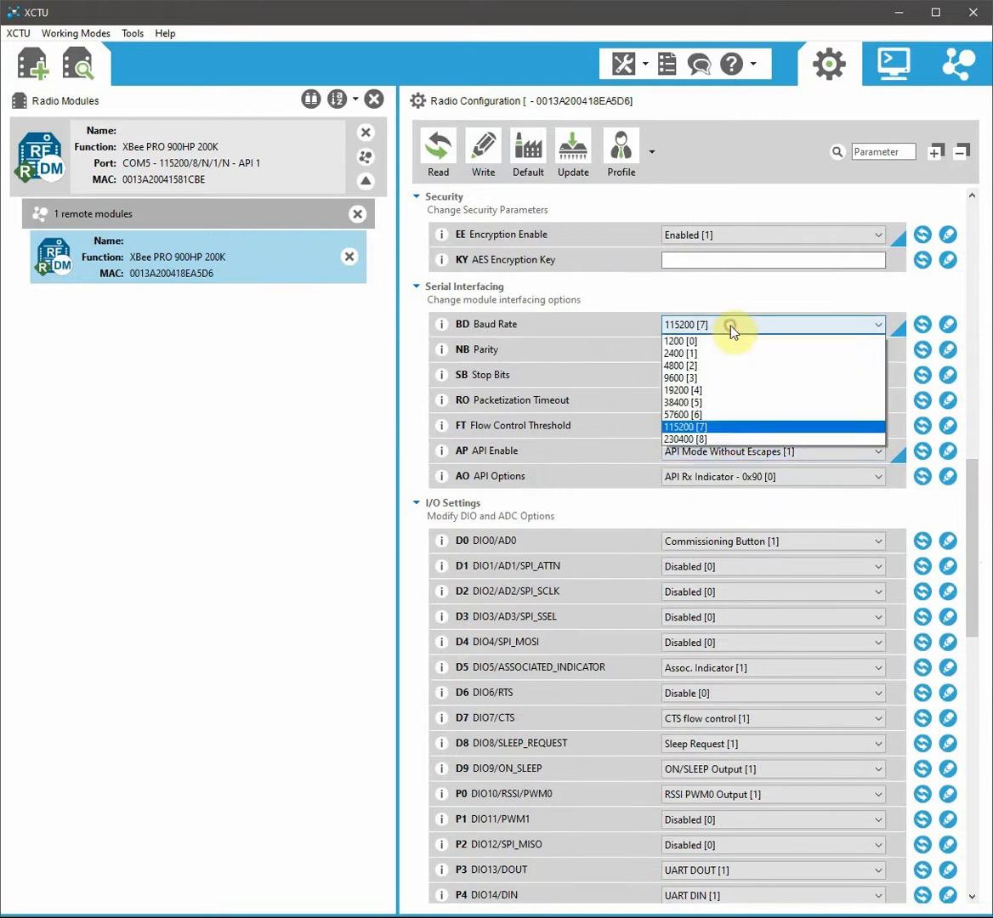
left_click(875, 377)
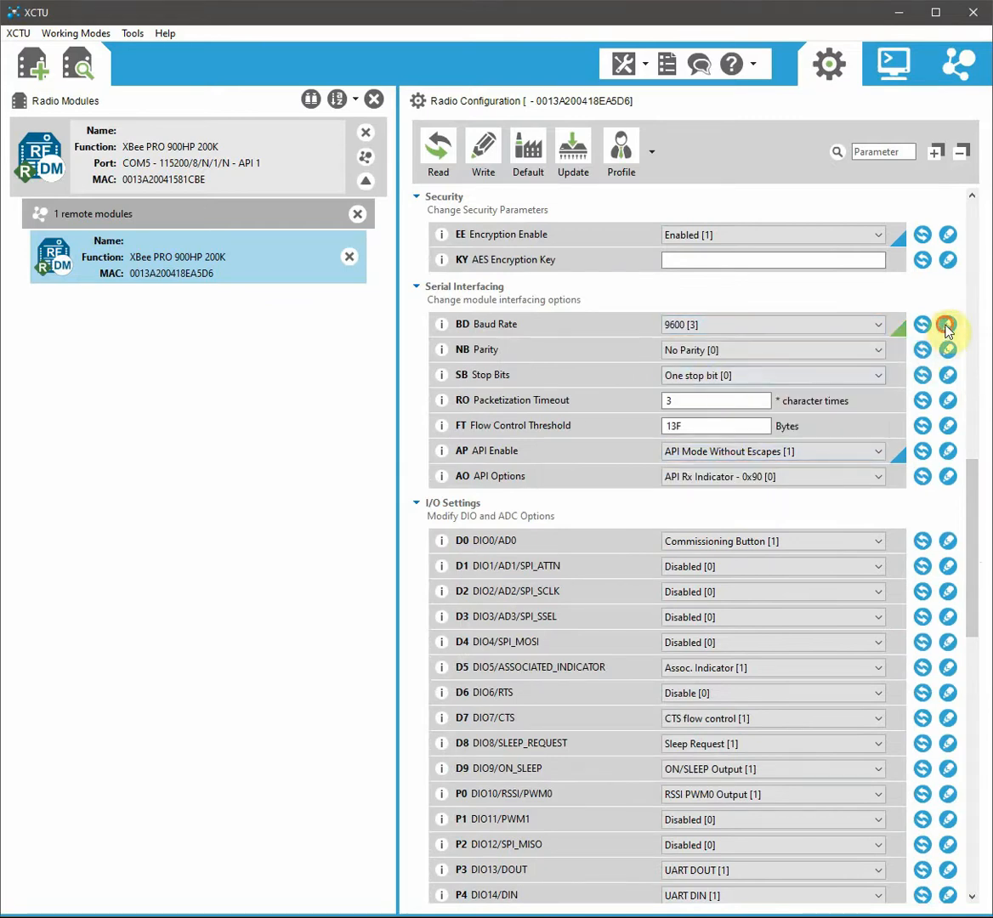
left_click(947, 325)
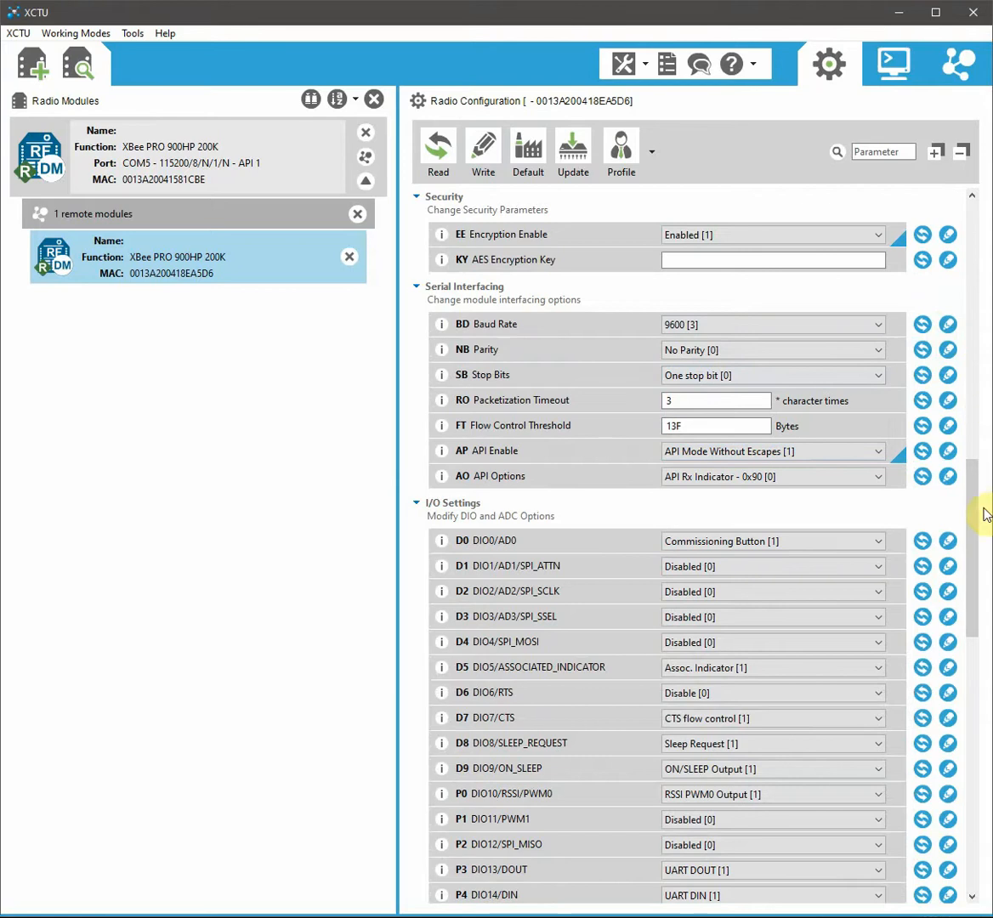
Step: Set the remote module's API Enable to Transparent Mode [0] and write it
scroll(975, 510, "down", 3)
mouse_move(975, 510)
left_mouse_down()
mouse_move(967, 678)
mouse_move(981, 486)
left_mouse_up()
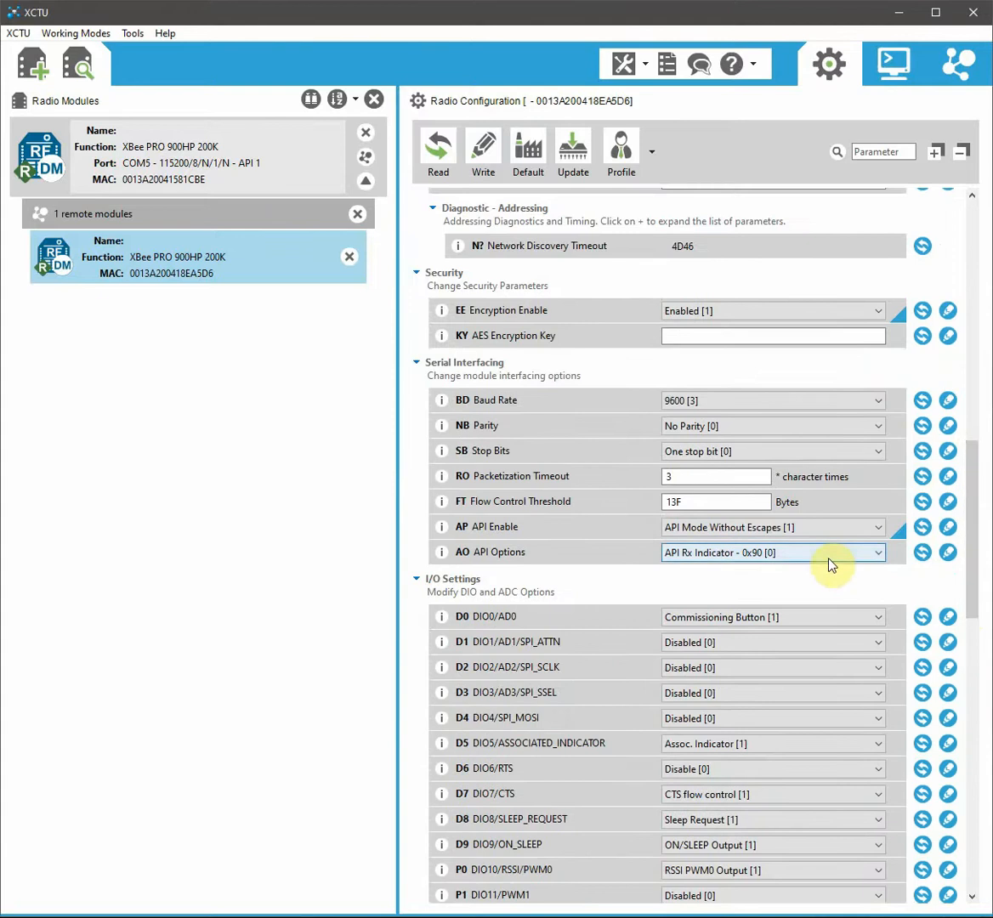
left_click(795, 527)
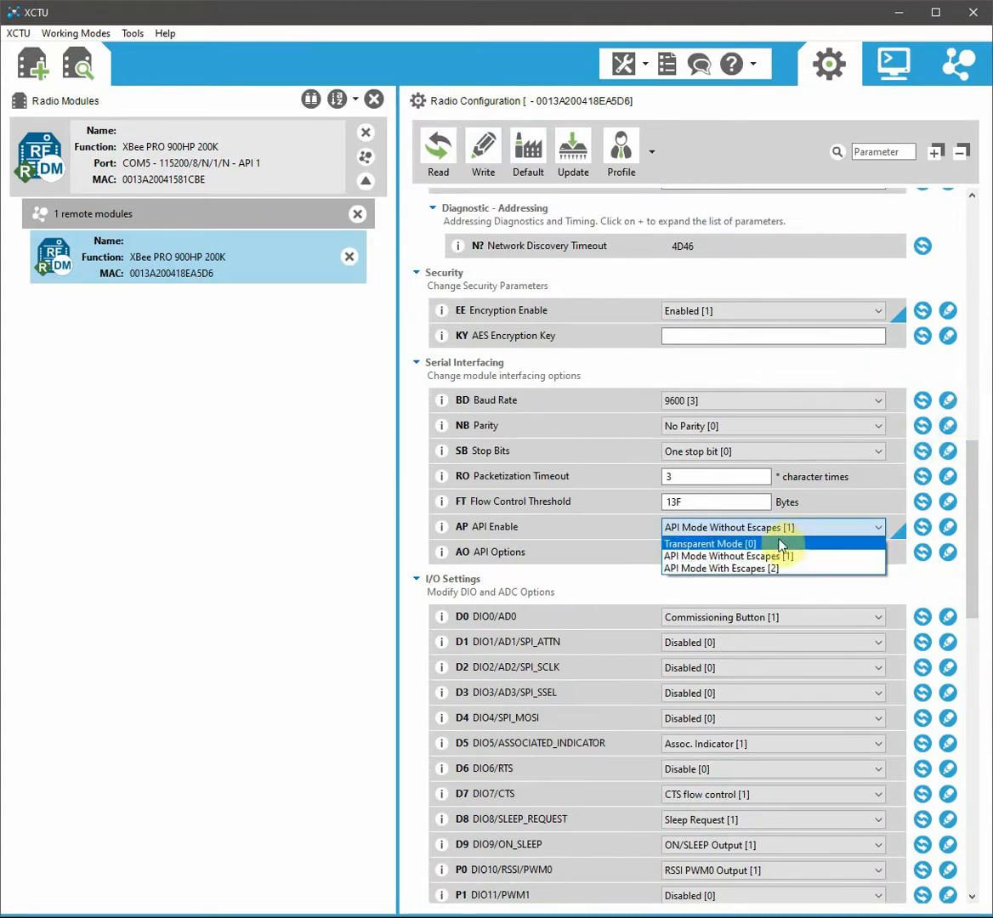
left_click(765, 539)
left_click(947, 527)
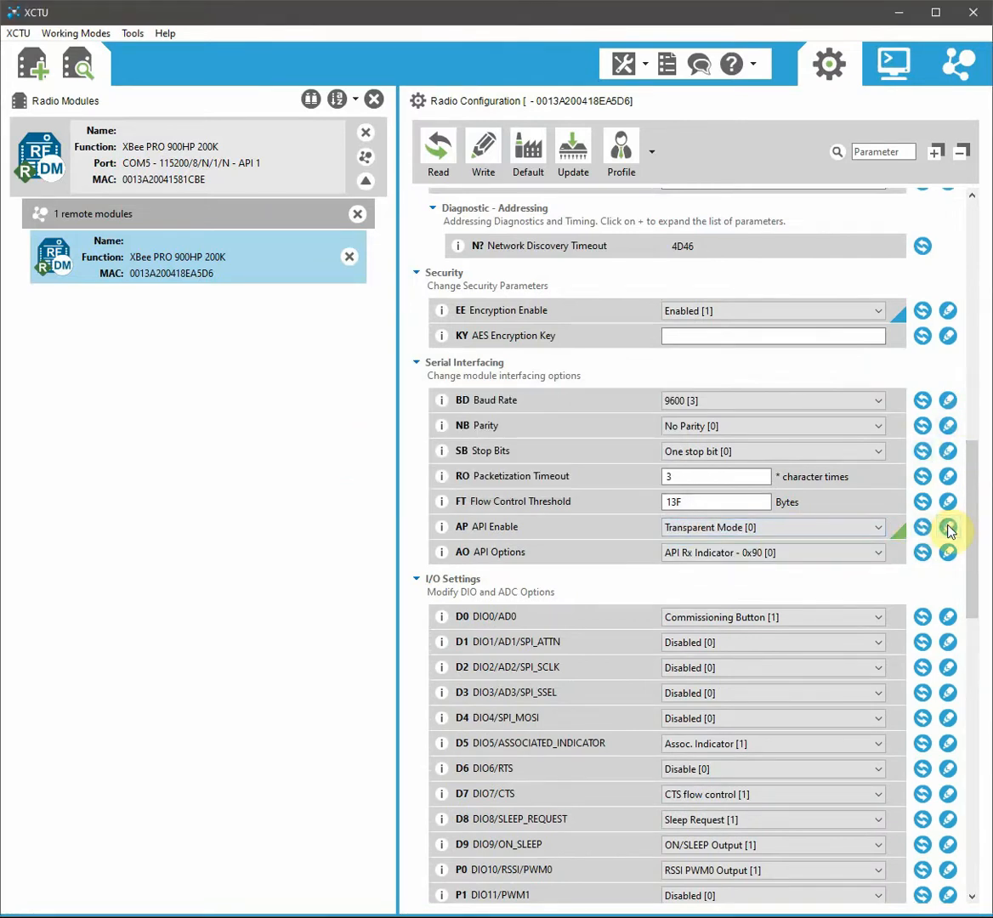
left_click_drag(977, 531, 971, 488)
Step: Set the remote module's EE Encryption Enable to Disabled [0] and write it
left_click(769, 472)
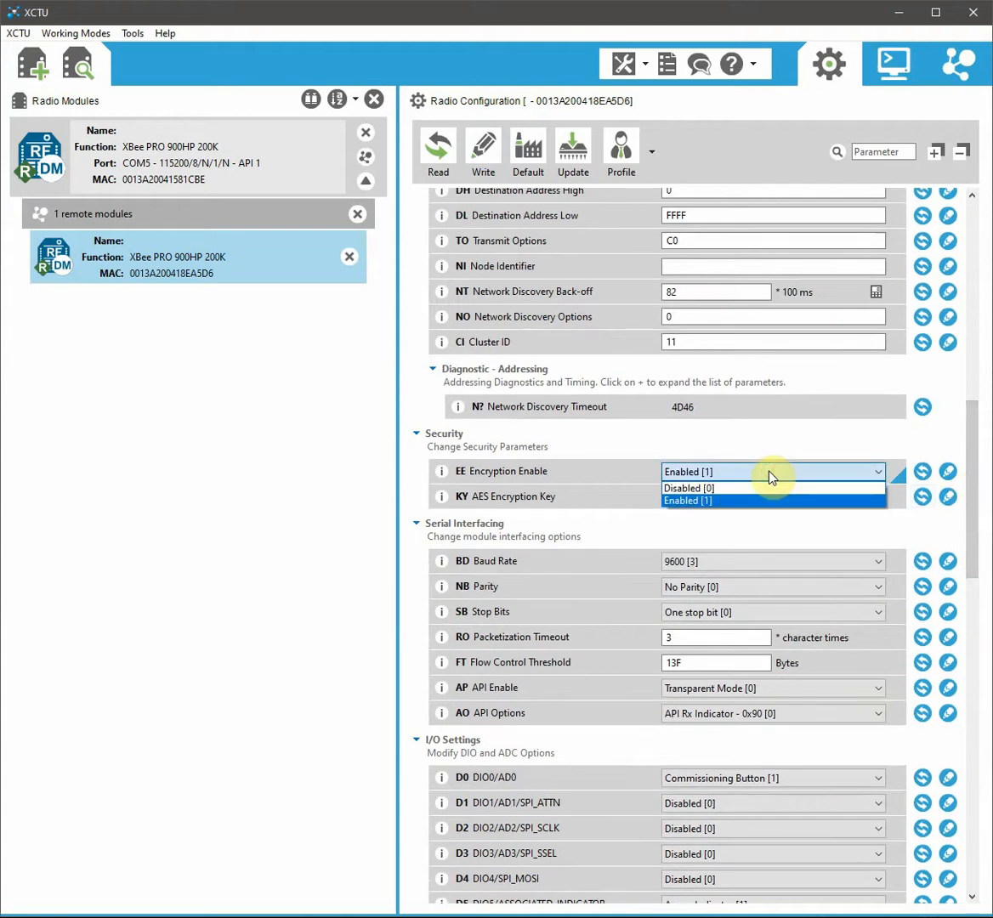
left_click(764, 489)
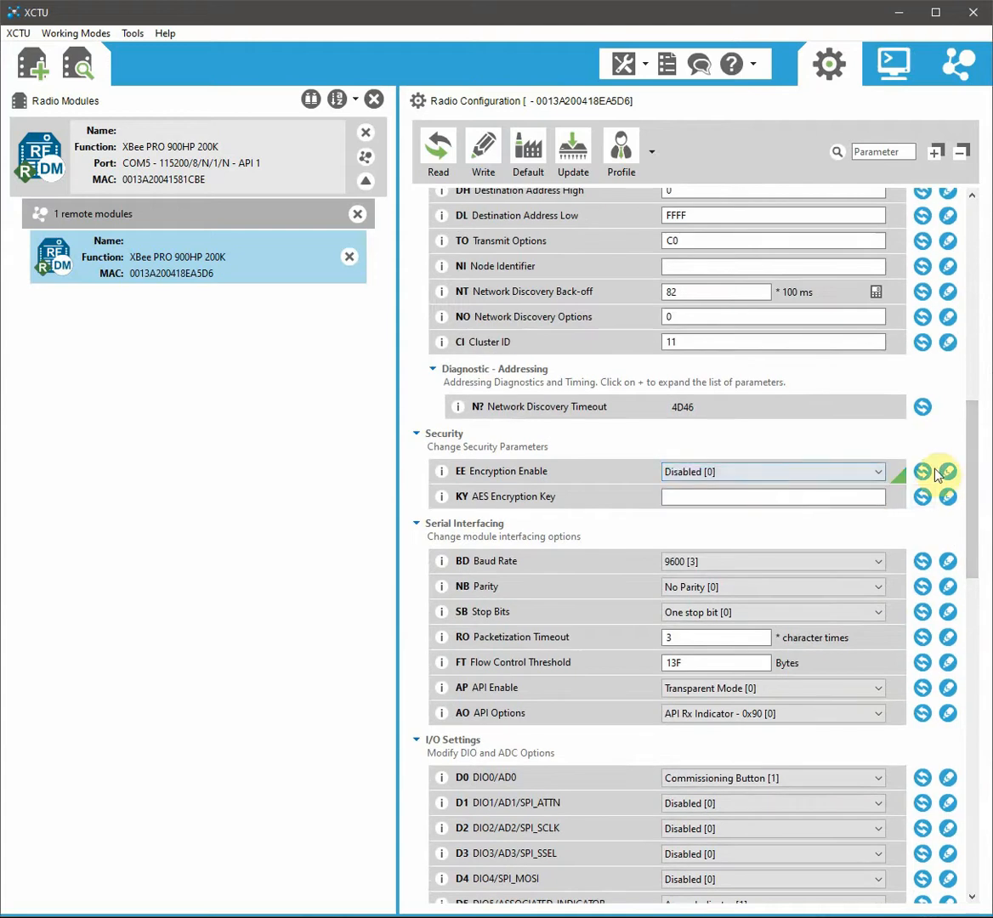
left_click(947, 471)
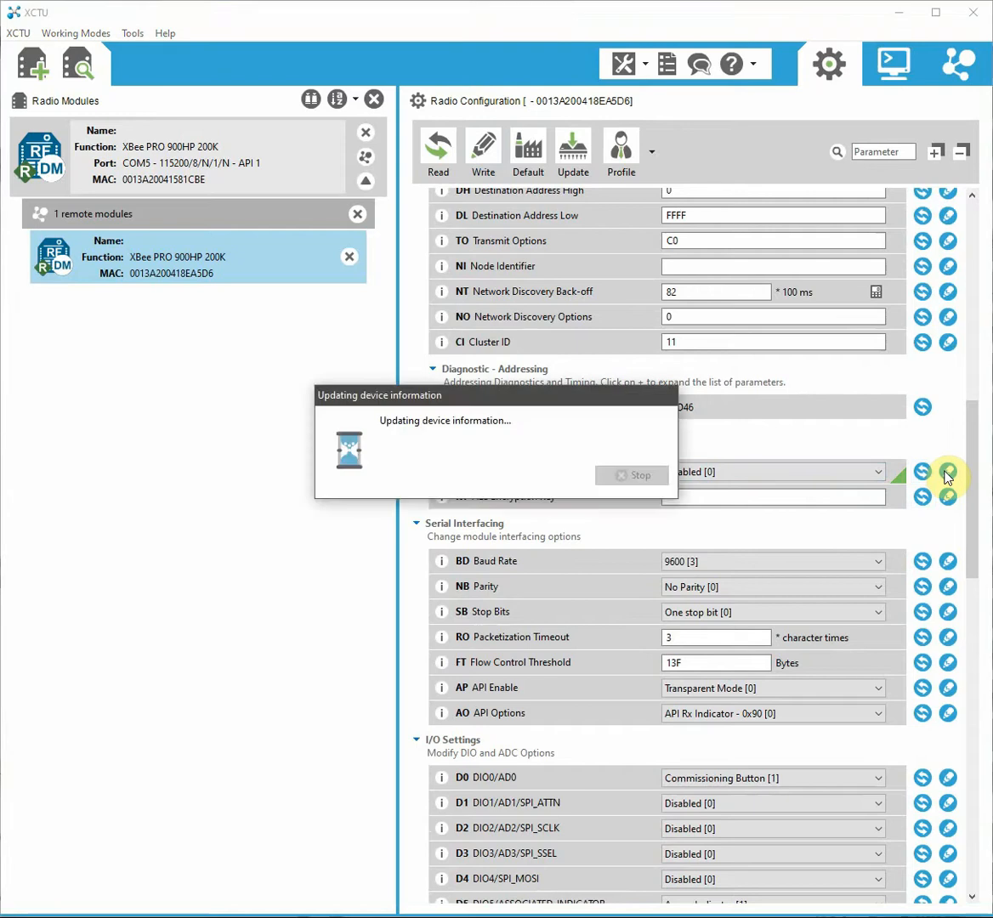
Step: Remove the remote module from the radio modules list
scroll(975, 474, "up", 3)
left_click_drag(975, 474, 978, 272)
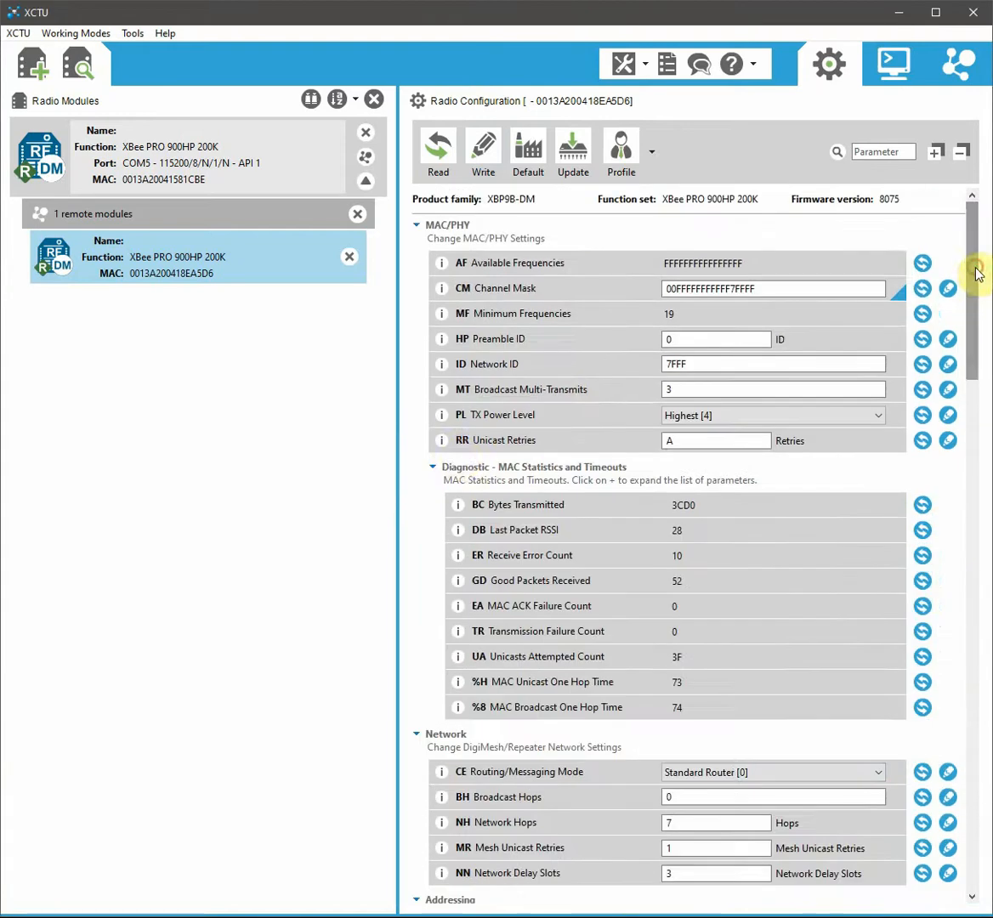
left_click(356, 215)
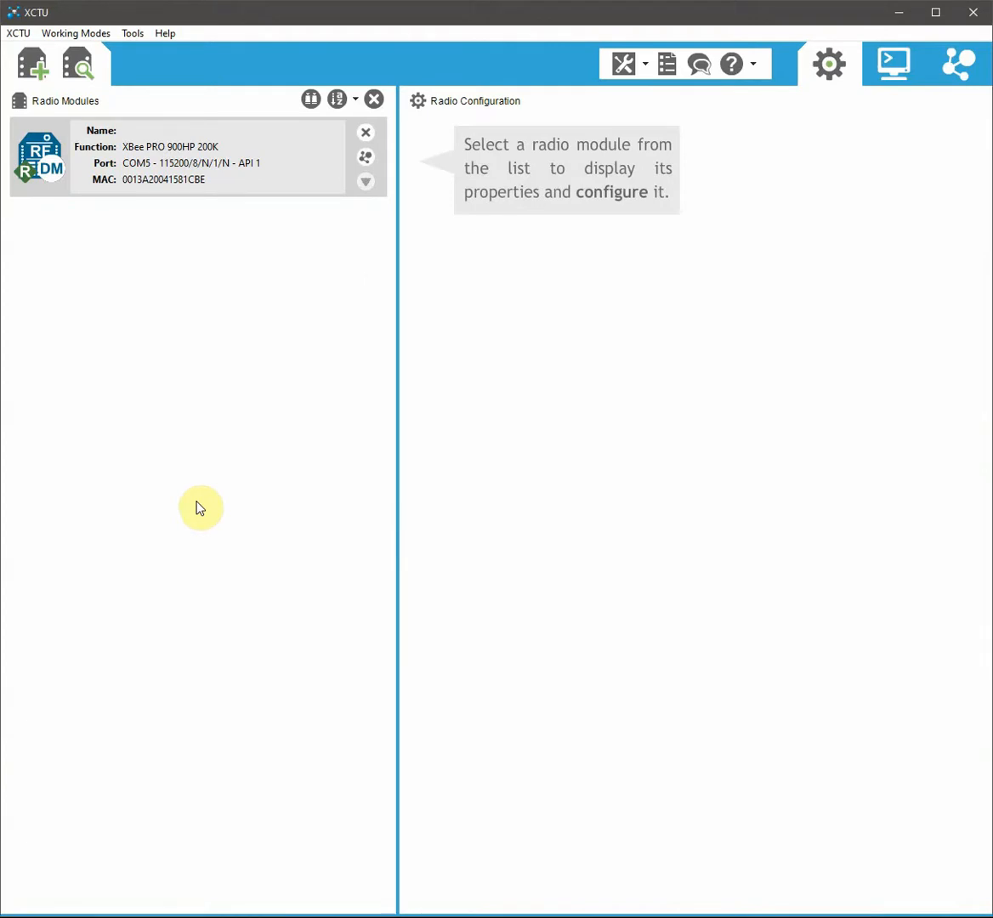
Step: Rerun remote discovery, which finds 0013A20041581CC9, and cancel without adding it
left_click(367, 164)
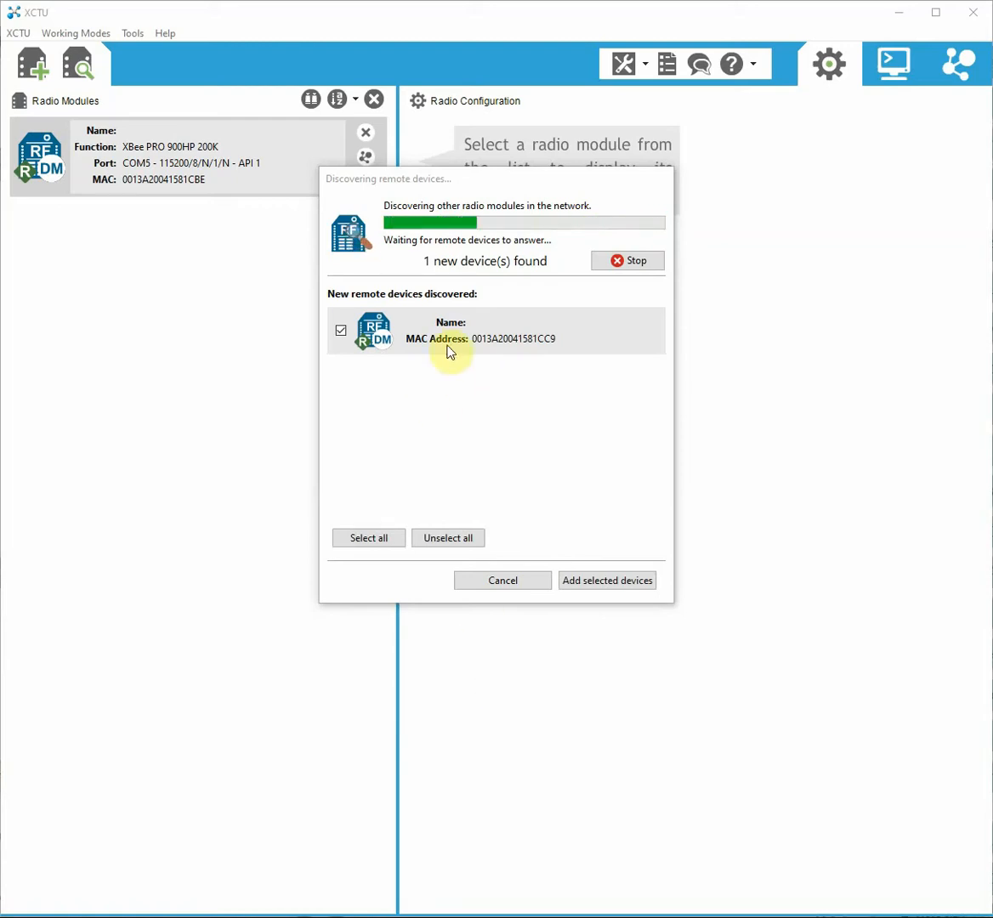
left_click(479, 582)
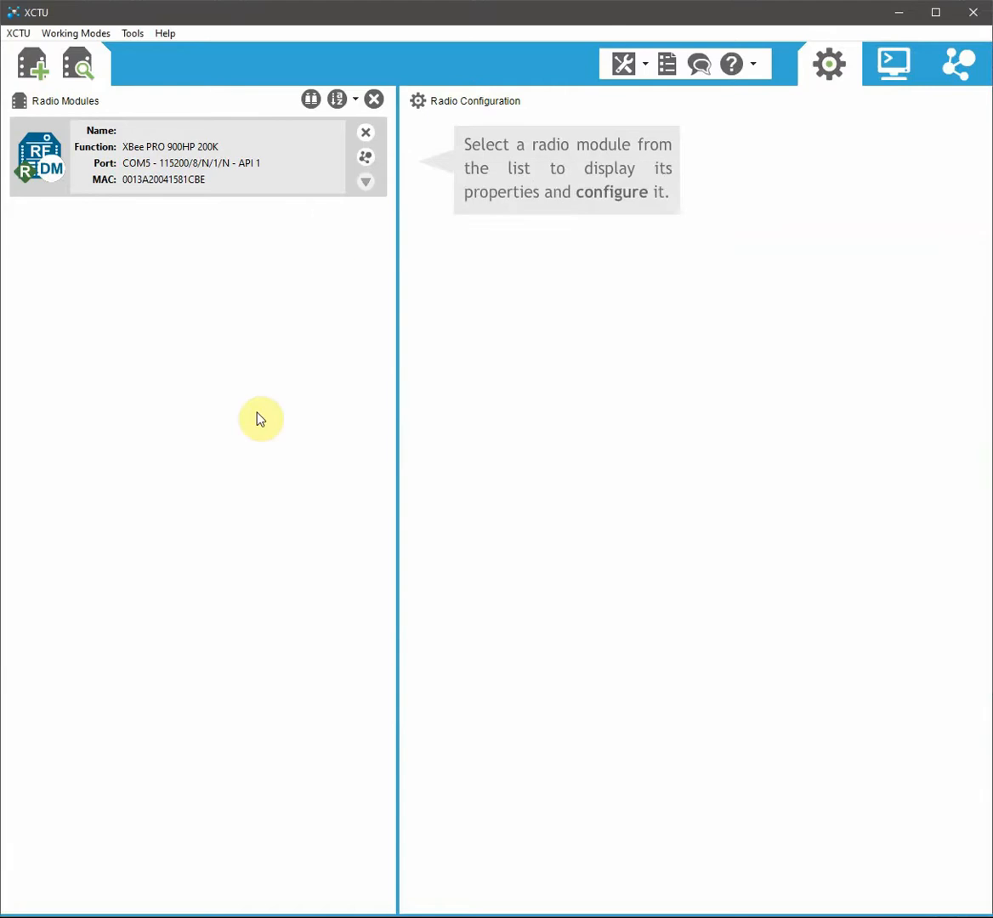
Step: Restore the local module's factory default settings and write them to the radio
left_click(205, 190)
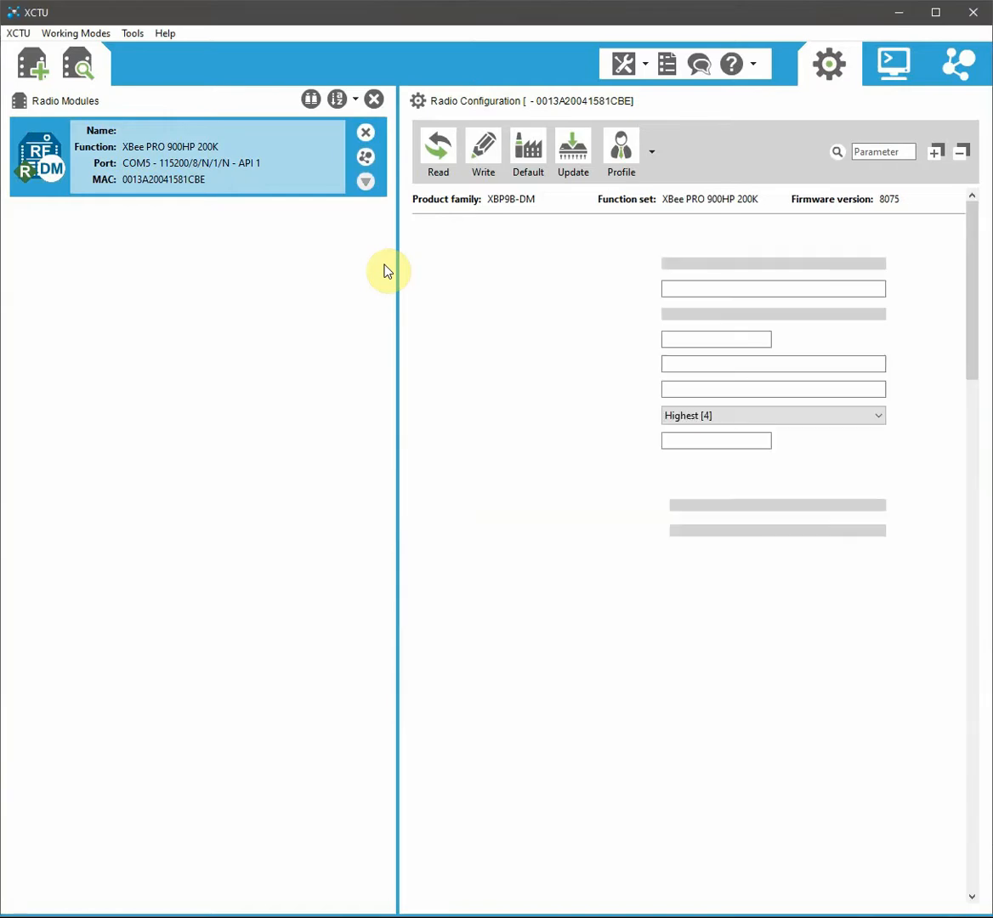
left_click(528, 149)
left_click(580, 481)
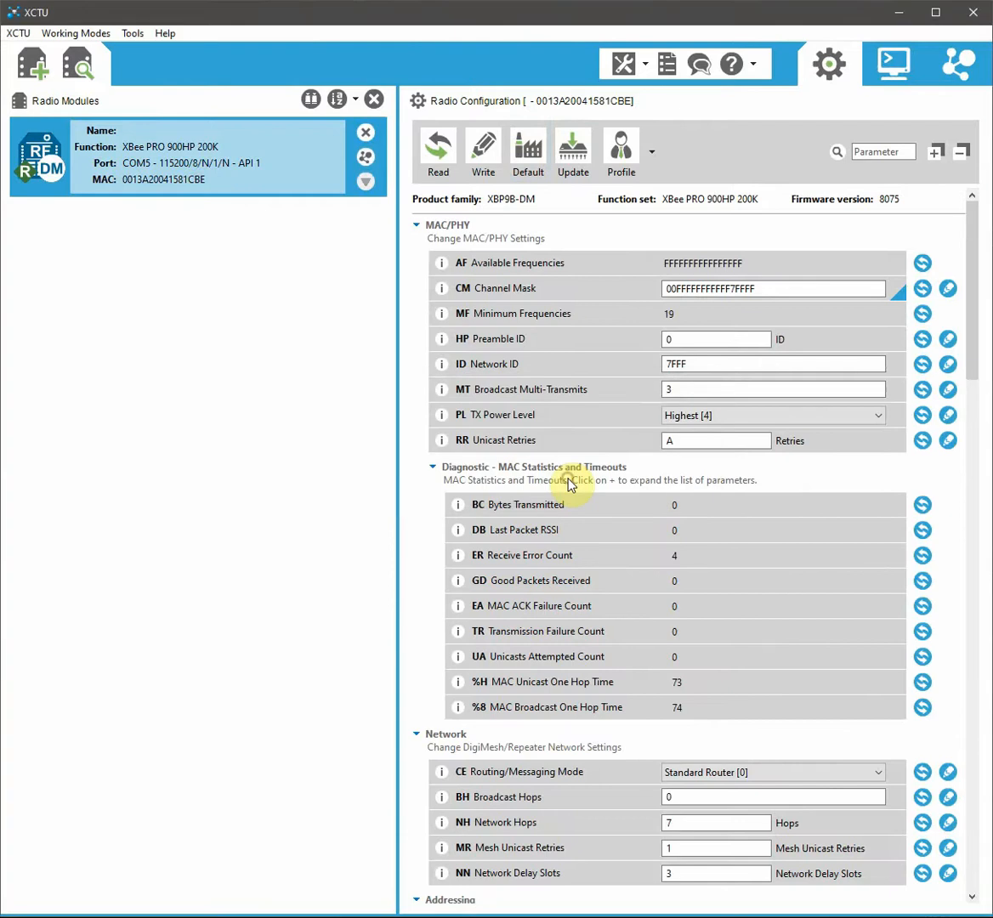
left_click(483, 149)
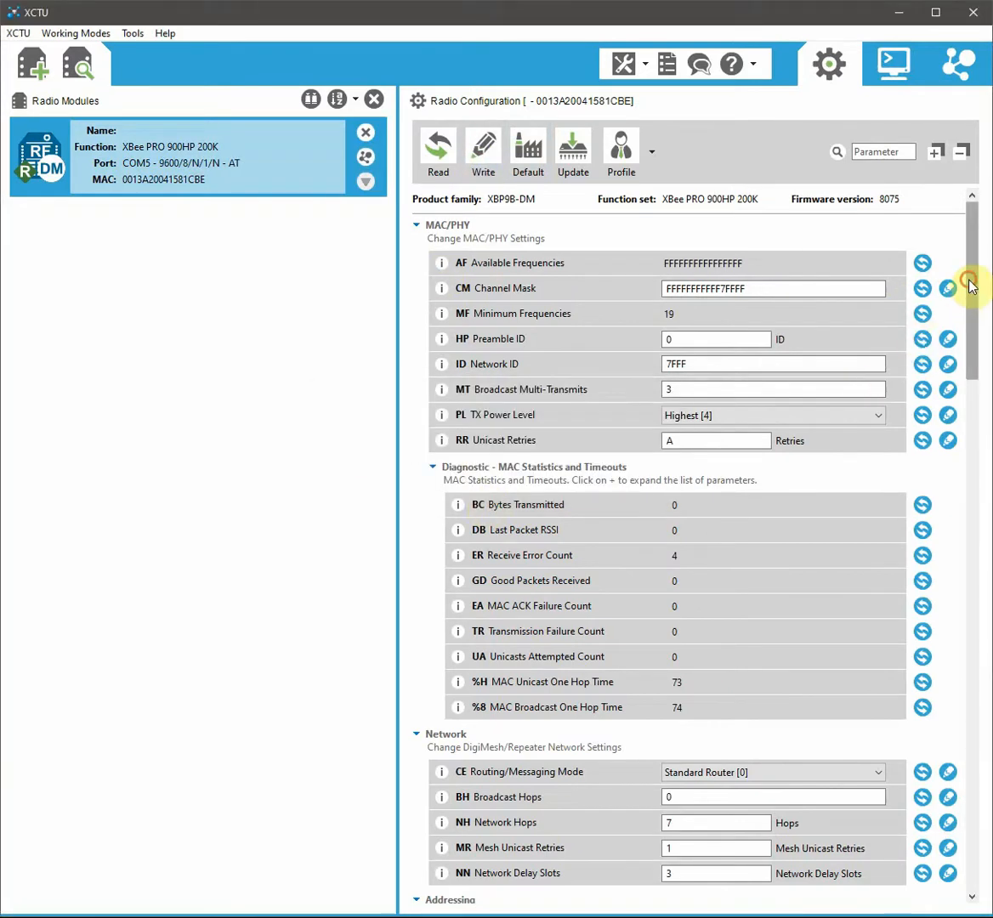
Step: Write API Enable as API Mode Without Escapes [1] on the local module and discover remote nodes
left_click_drag(968, 282, 973, 493)
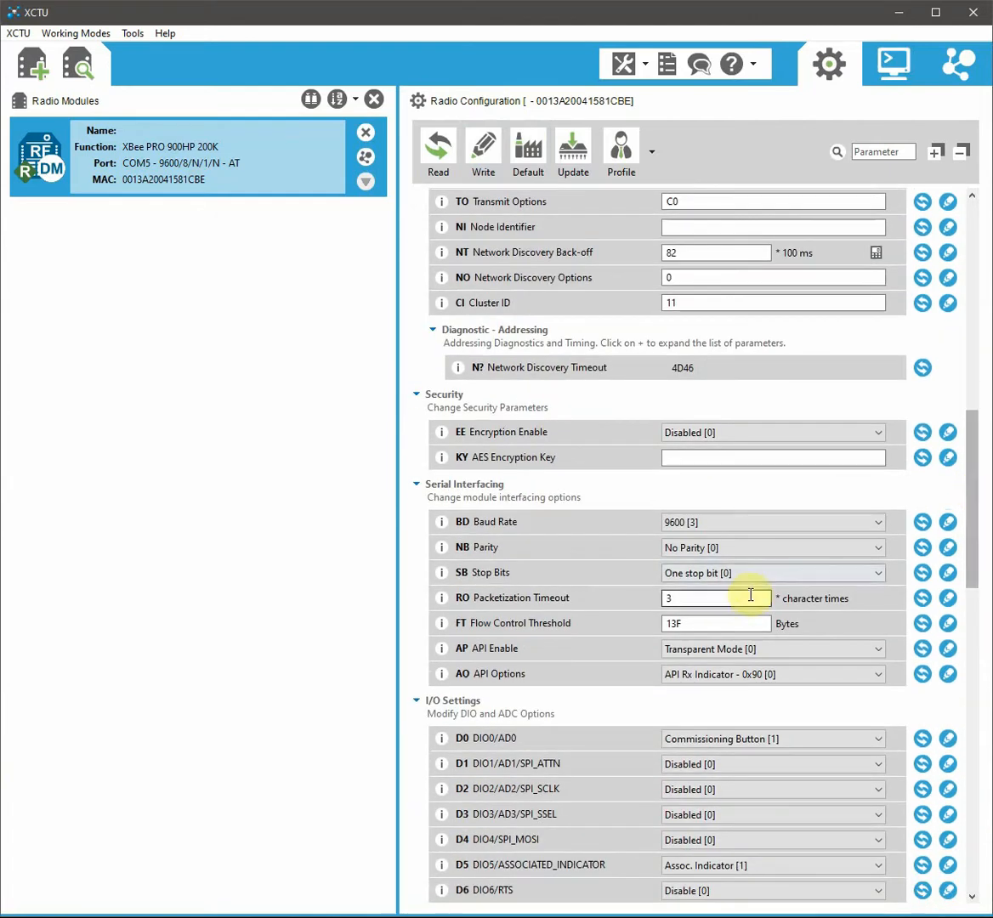
left_click(717, 652)
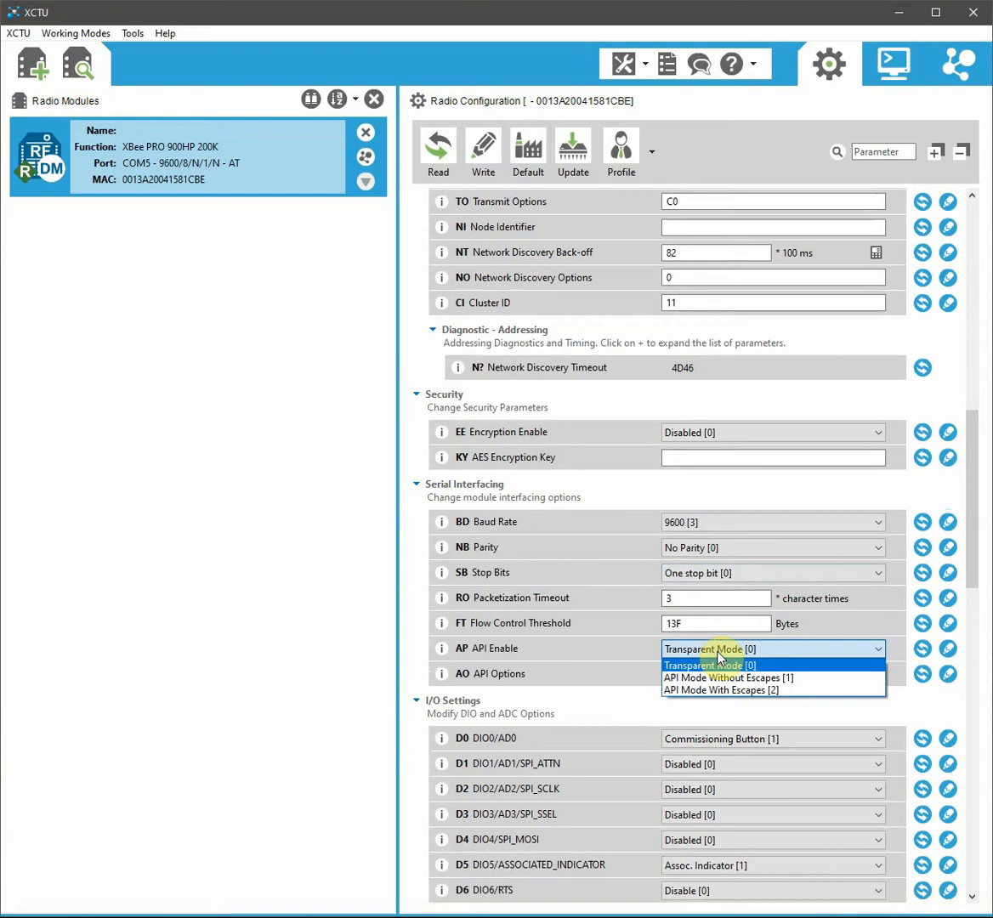
left_click(716, 677)
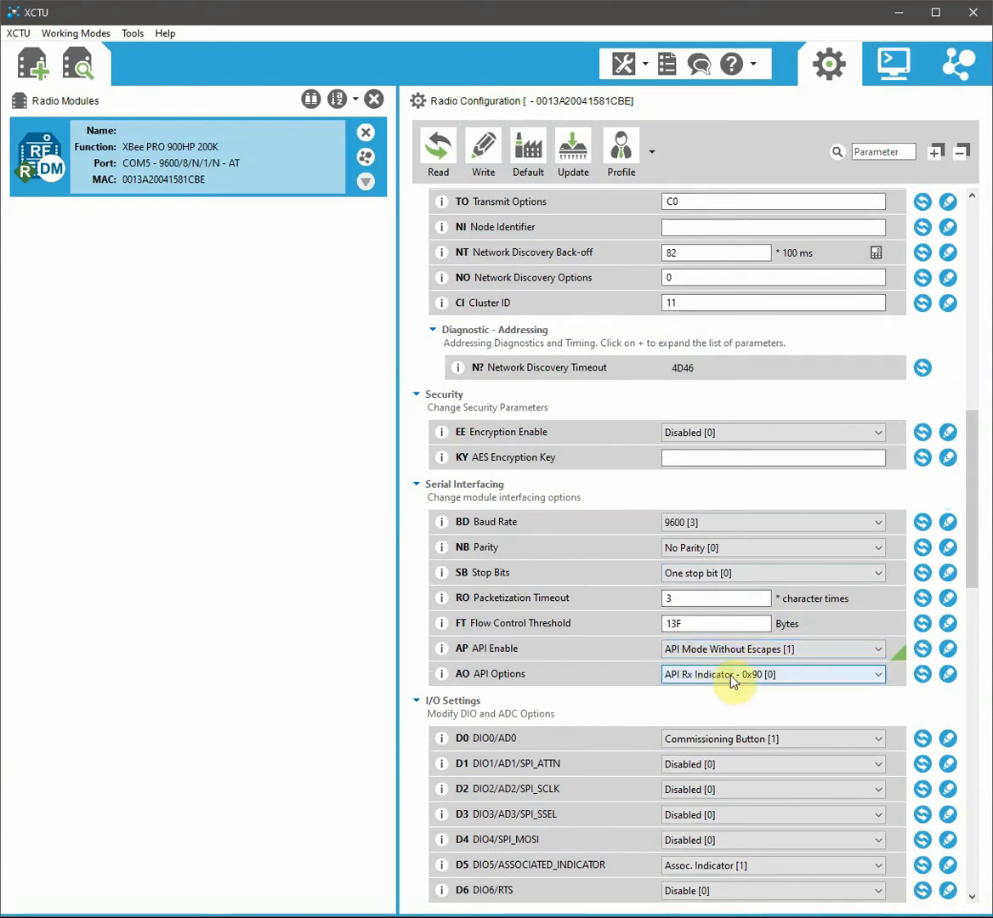
left_click(947, 649)
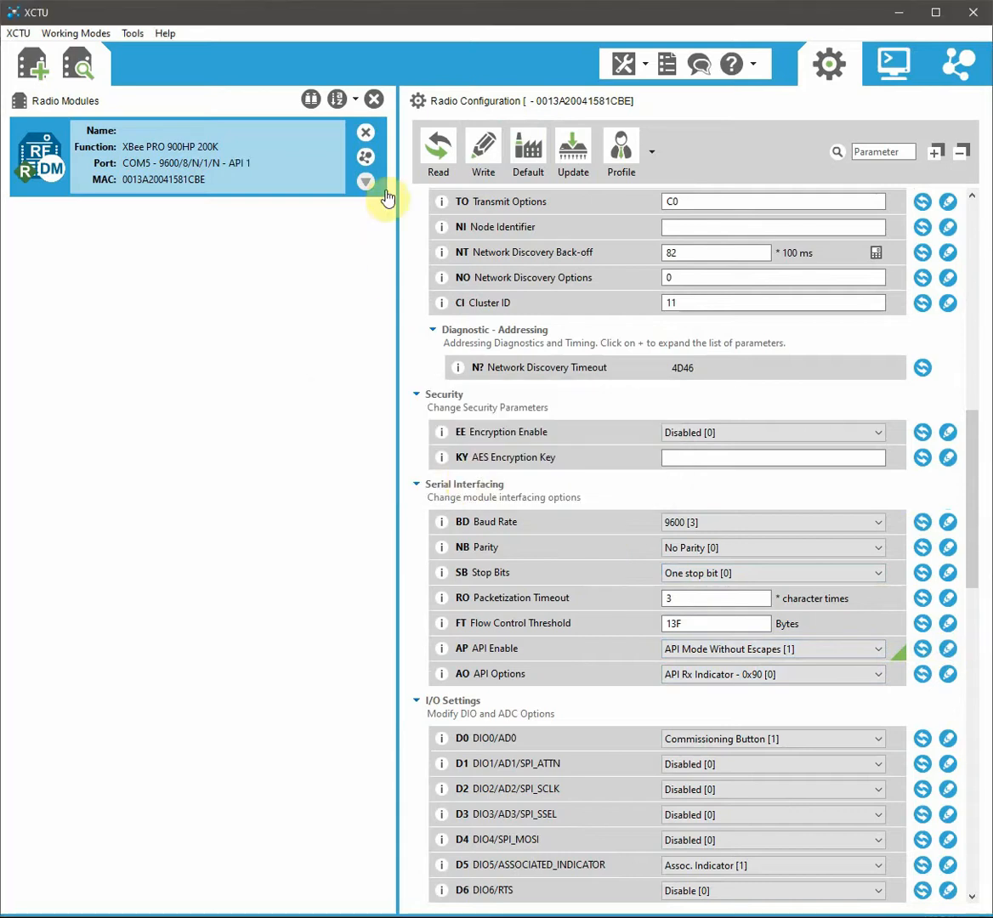
left_click(366, 157)
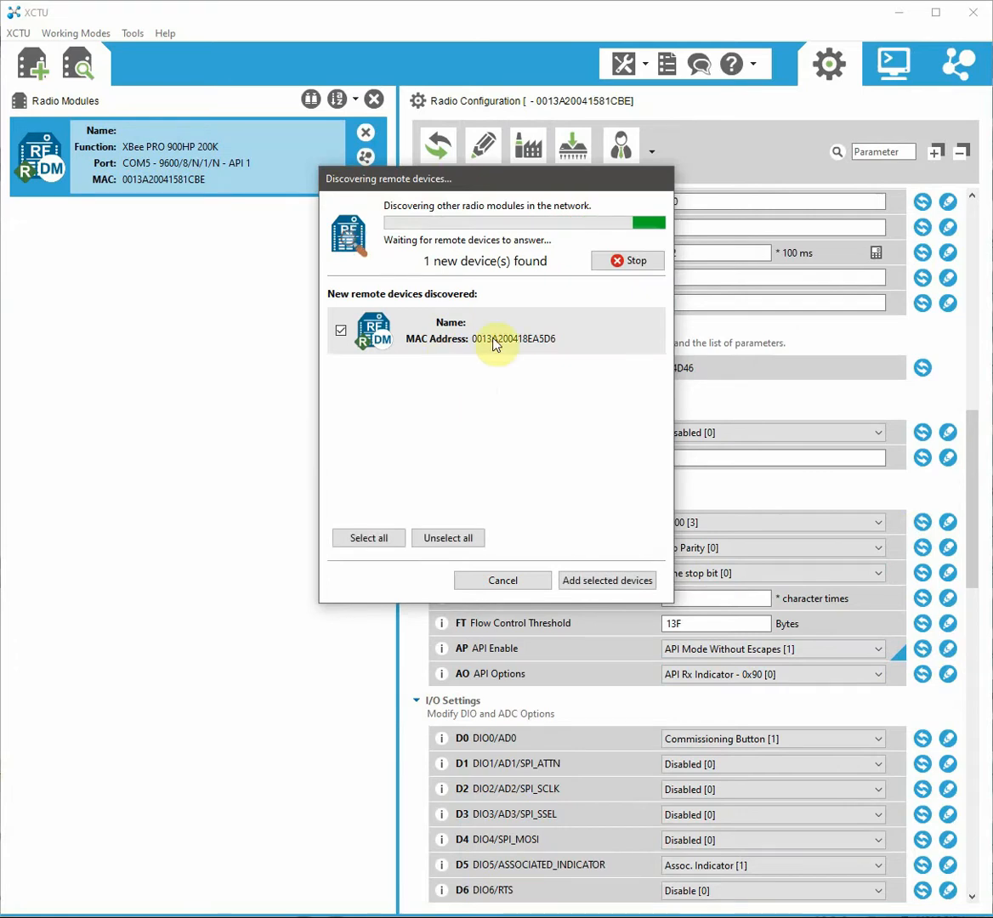
Step: Add remote module 0013A200418EA5D6 under the local radio and load its configuration
left_click(604, 580)
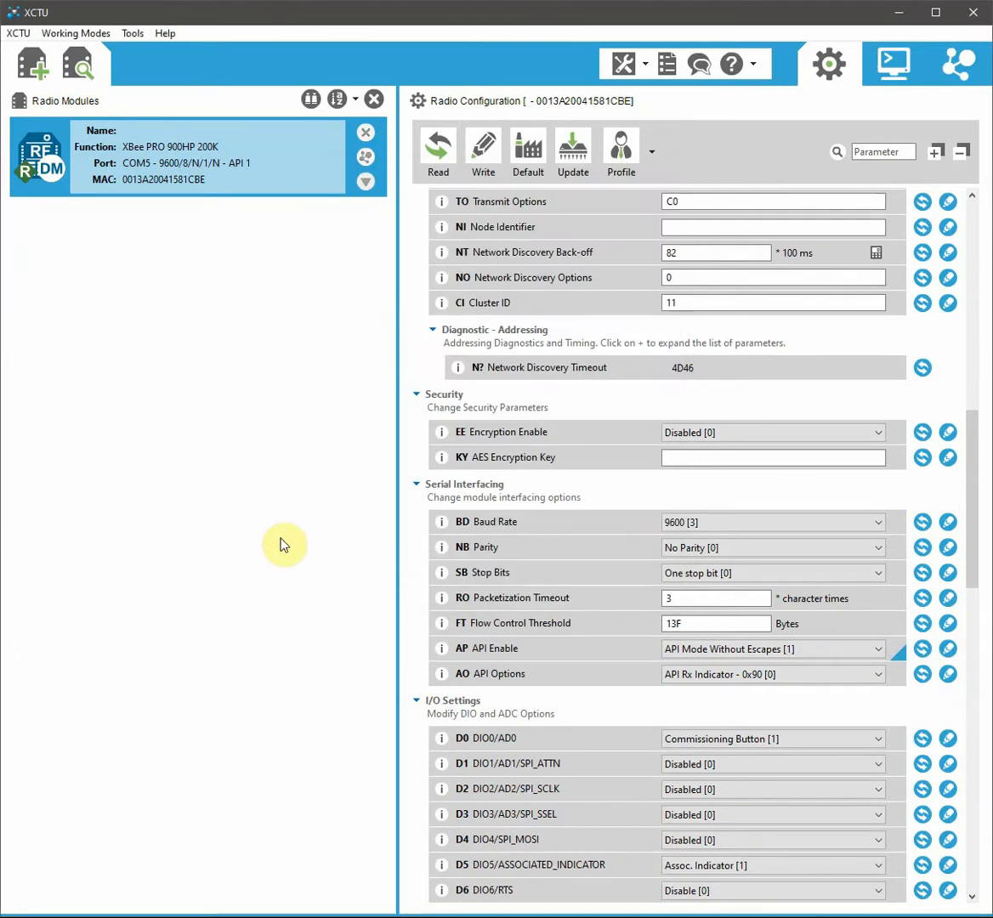
left_click(174, 272)
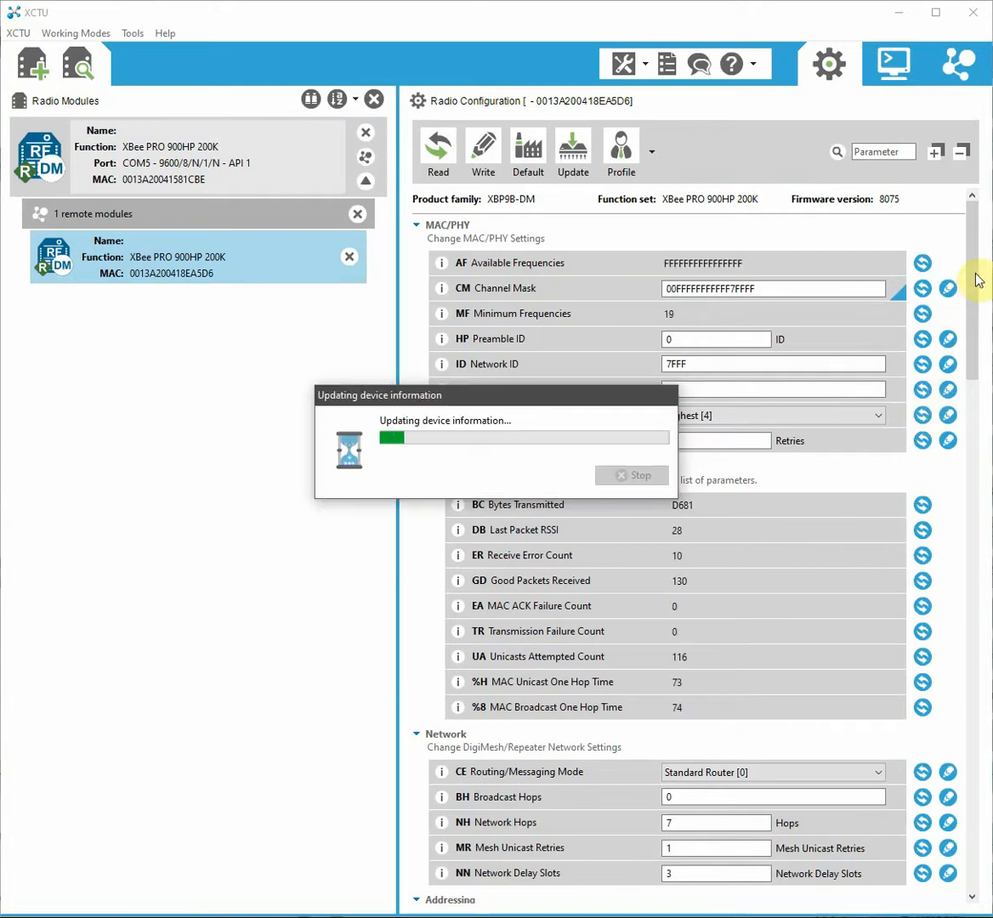
Step: Show the remote module's BD Baud Rate choices in Serial Interfacing
left_click_drag(975, 291, 961, 486)
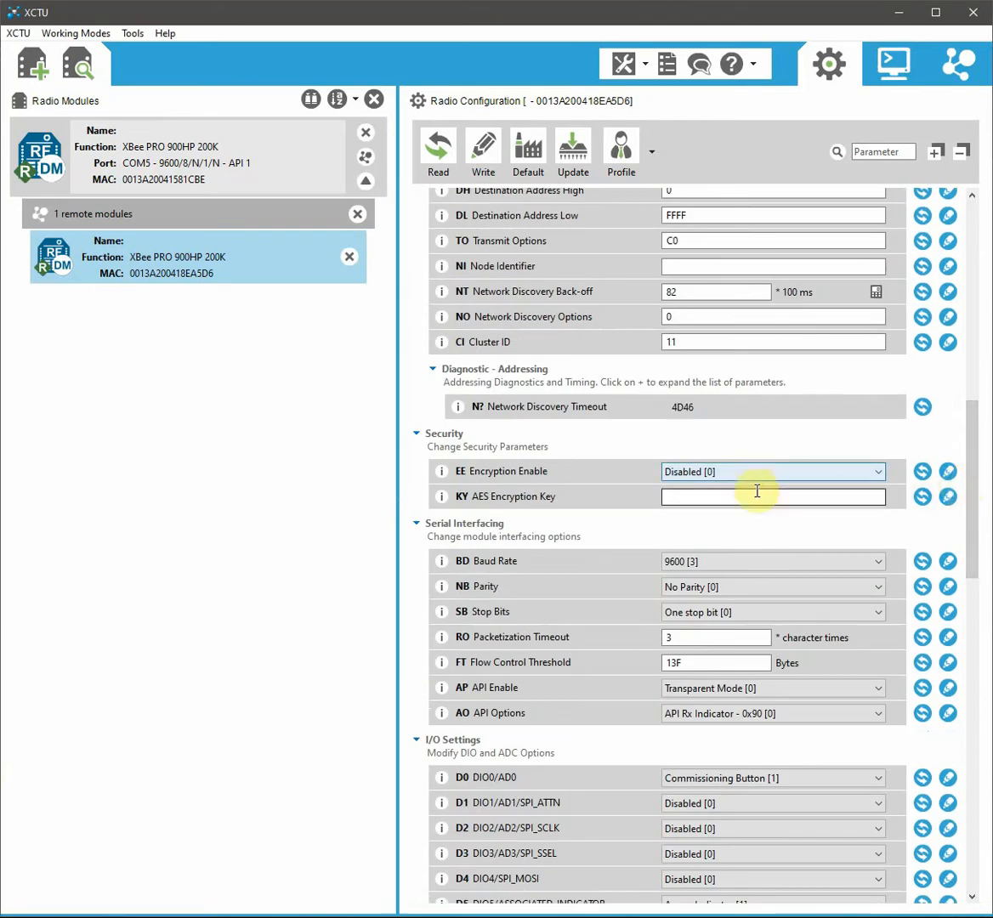
left_click(690, 563)
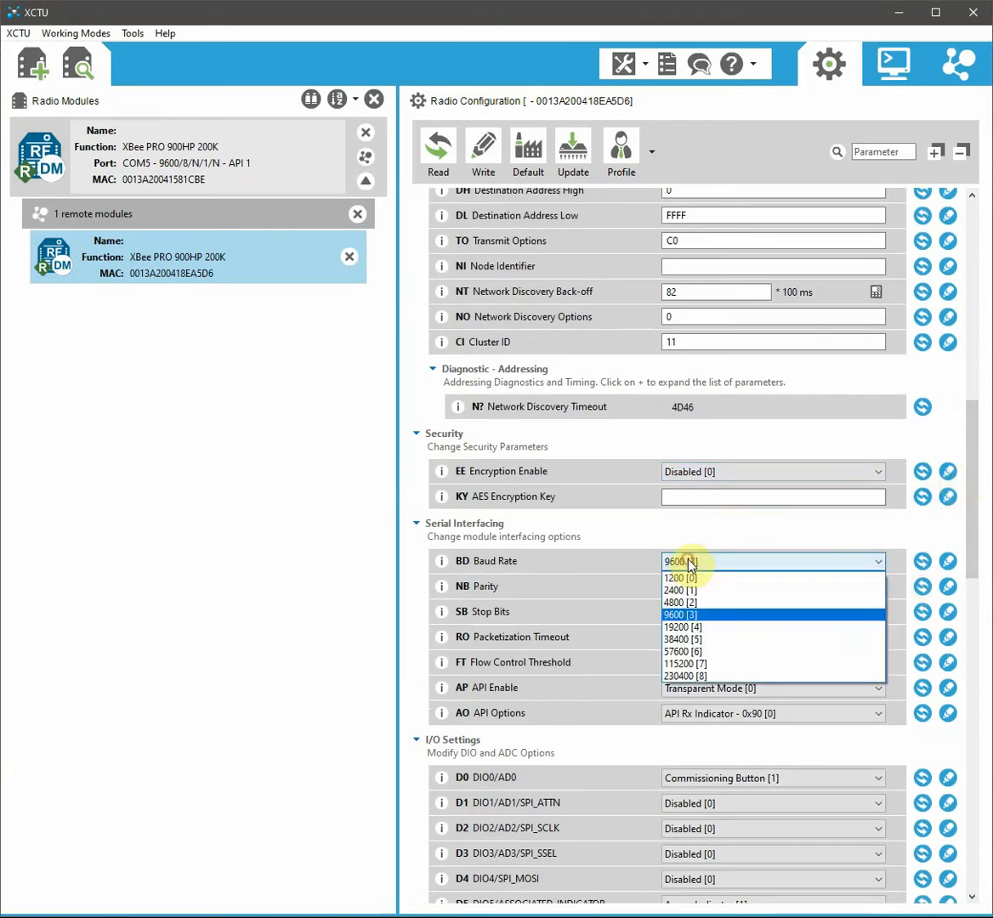
Step: Keep baud rate at 9600 [3] and write API Mode Without Escapes [1] to the remote module
left_click(689, 614)
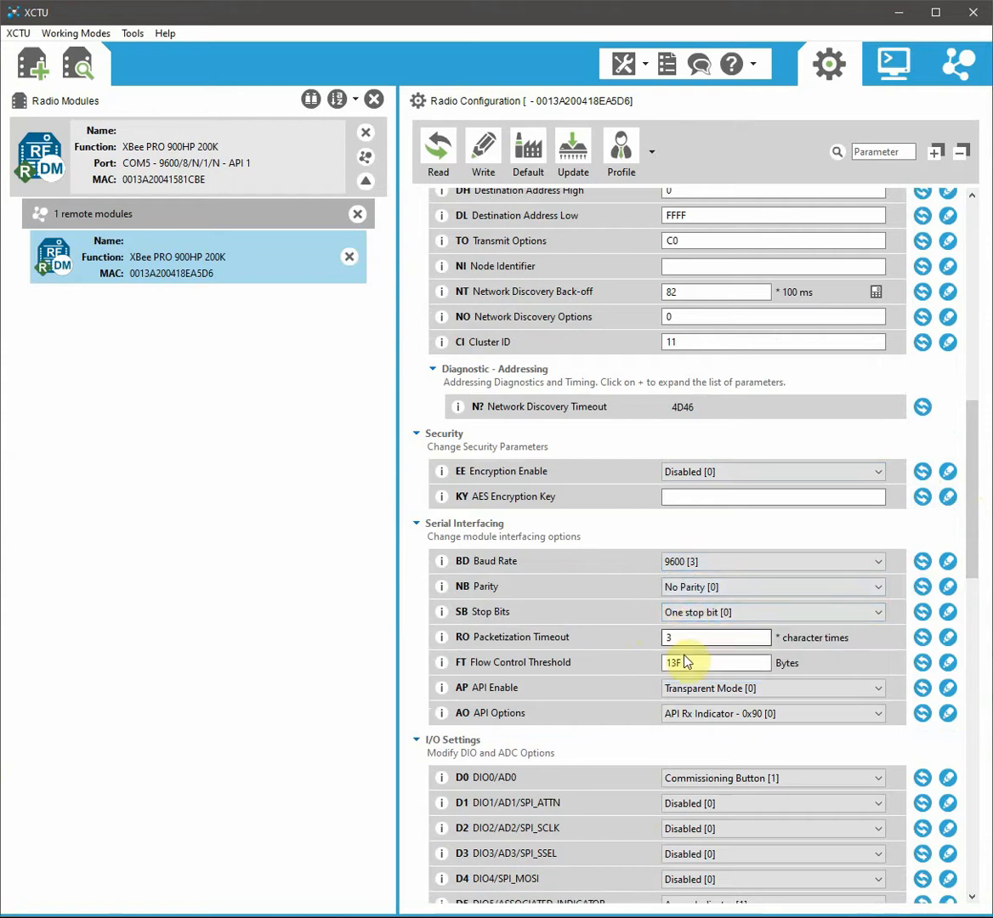
left_click(702, 689)
left_click(705, 717)
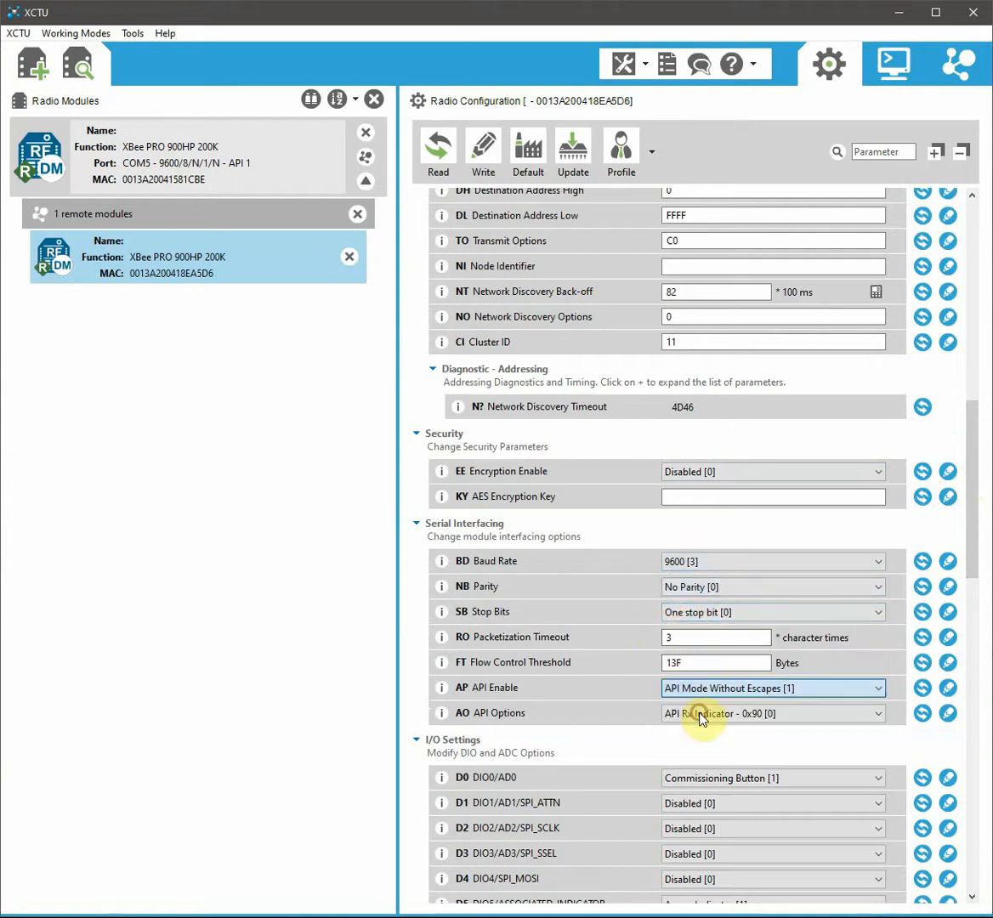
left_click(947, 688)
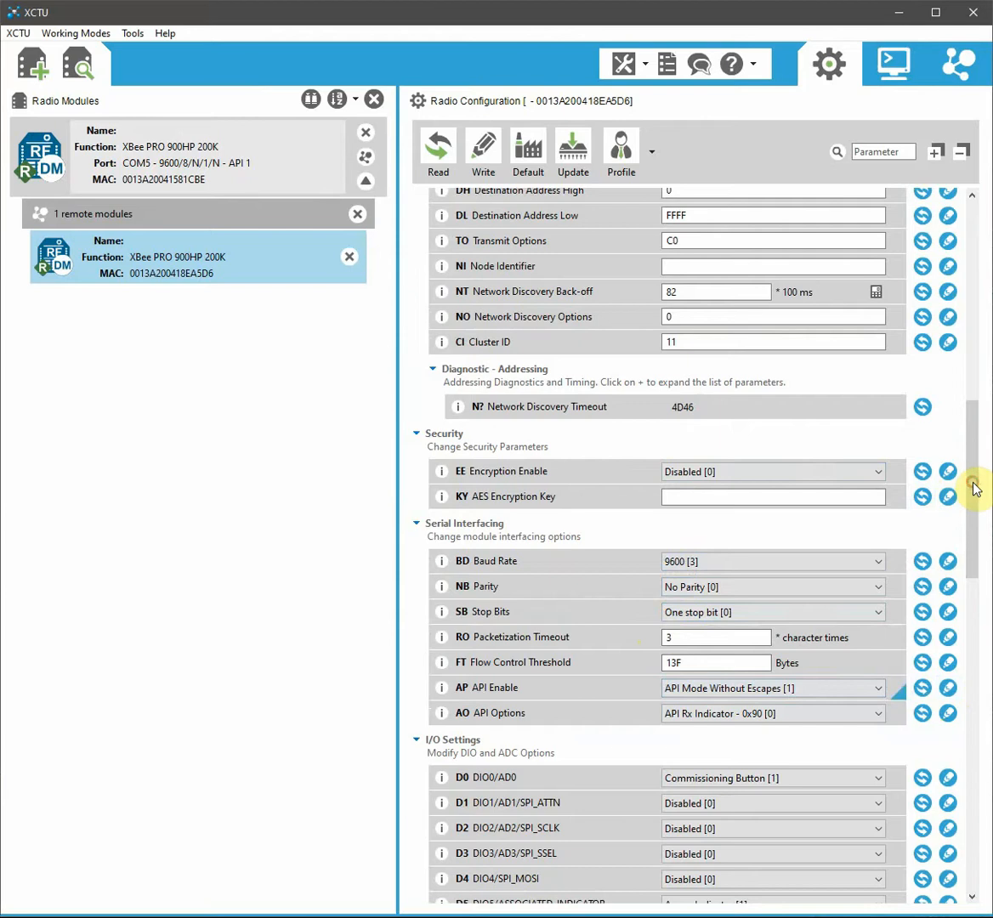
mouse_move(975, 487)
left_mouse_down()
mouse_move(984, 661)
mouse_move(973, 681)
mouse_move(961, 481)
left_mouse_up()
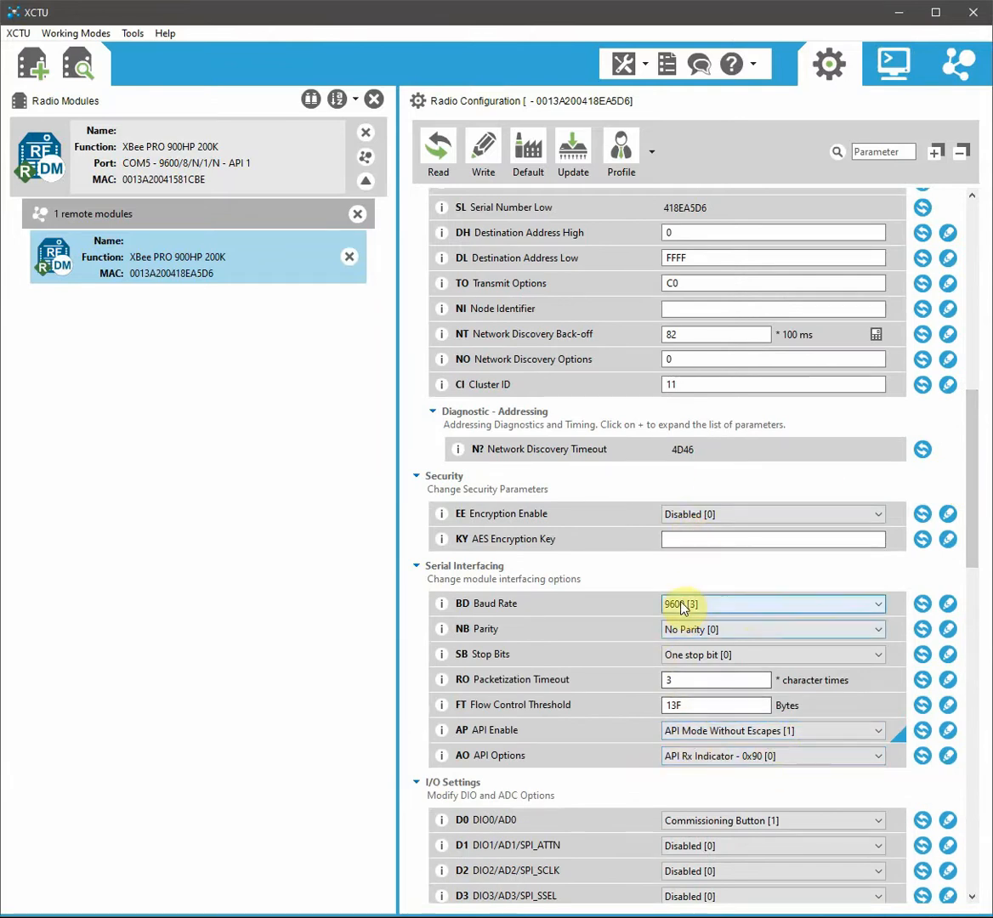
Step: Enter a 32-hex-digit AES encryption key (KY) on the remote module and write it to the radio
left_click(686, 541)
type("55")
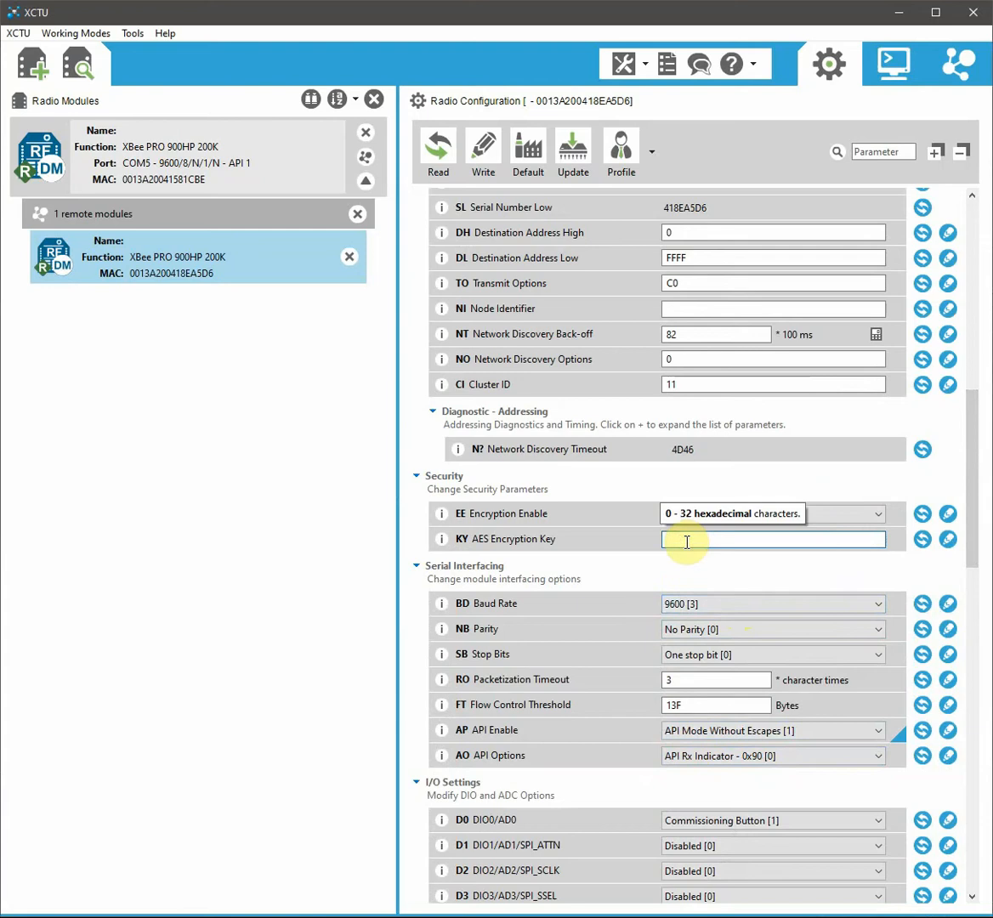
type("AA55AA55AA55AA55AA55AA55AA55AA")
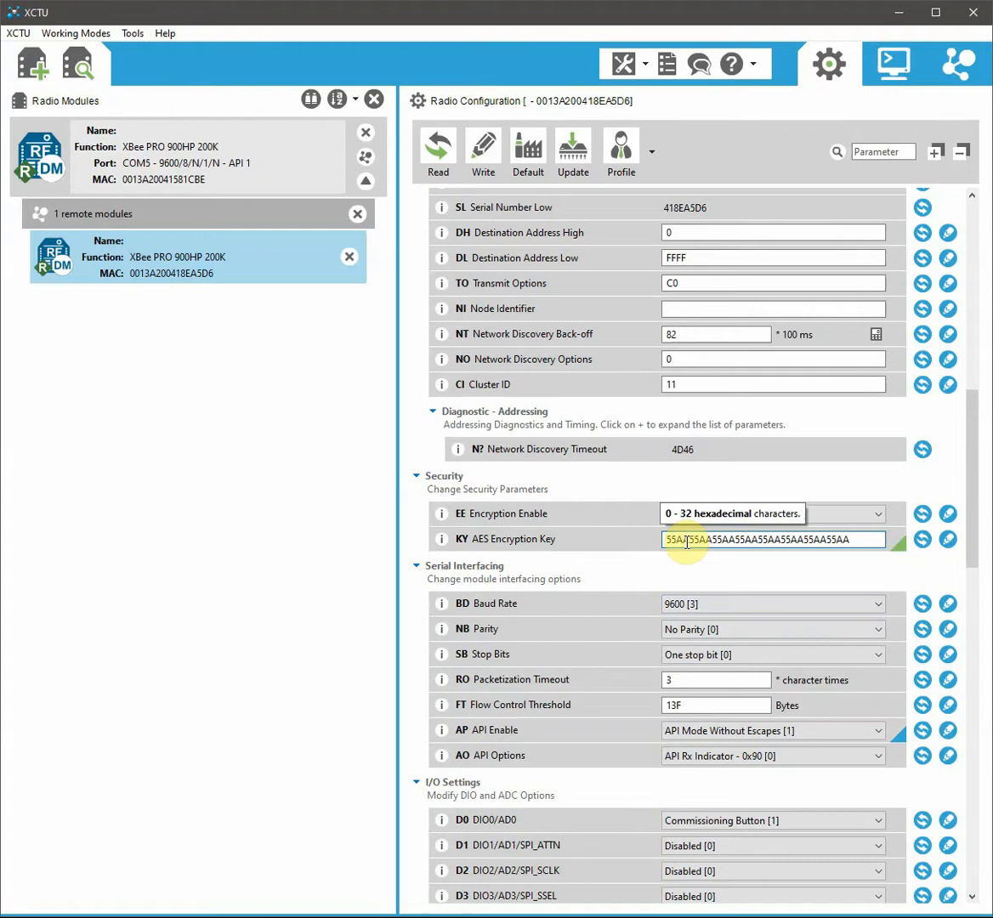
type("55AA")
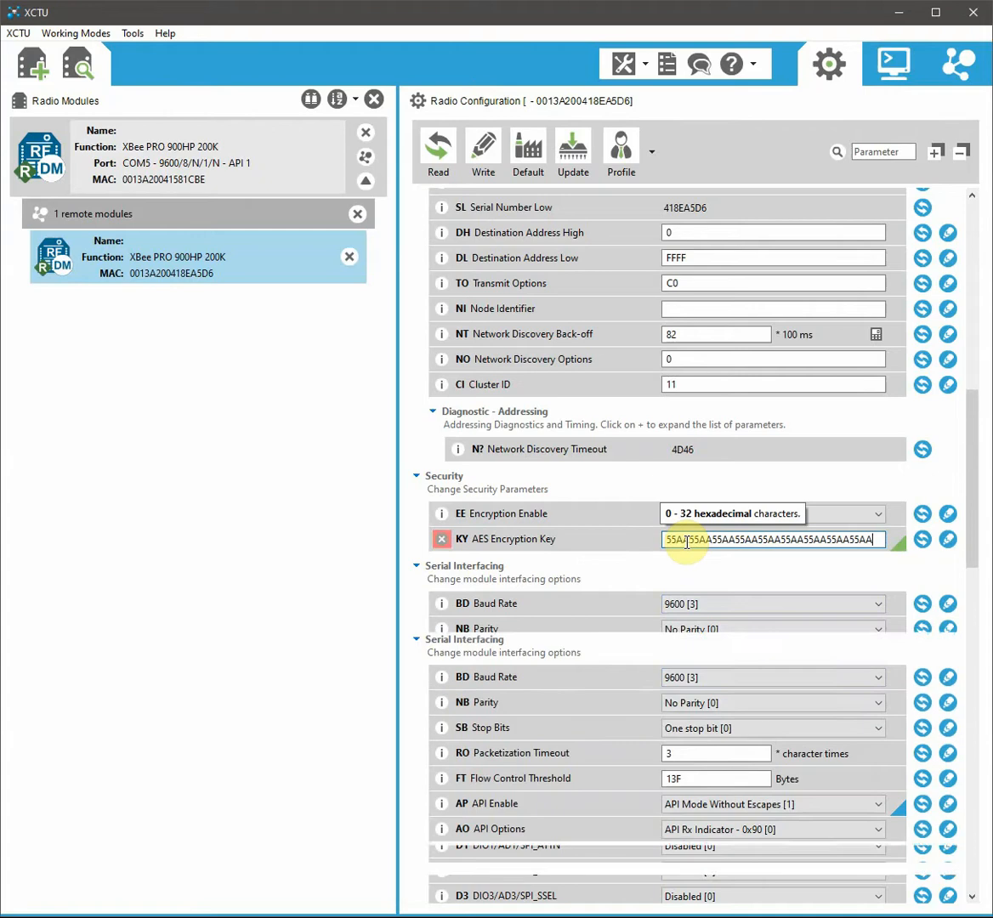
key("BackSpace")
key("BackSpace")
key("BackSpace")
key("BackSpace")
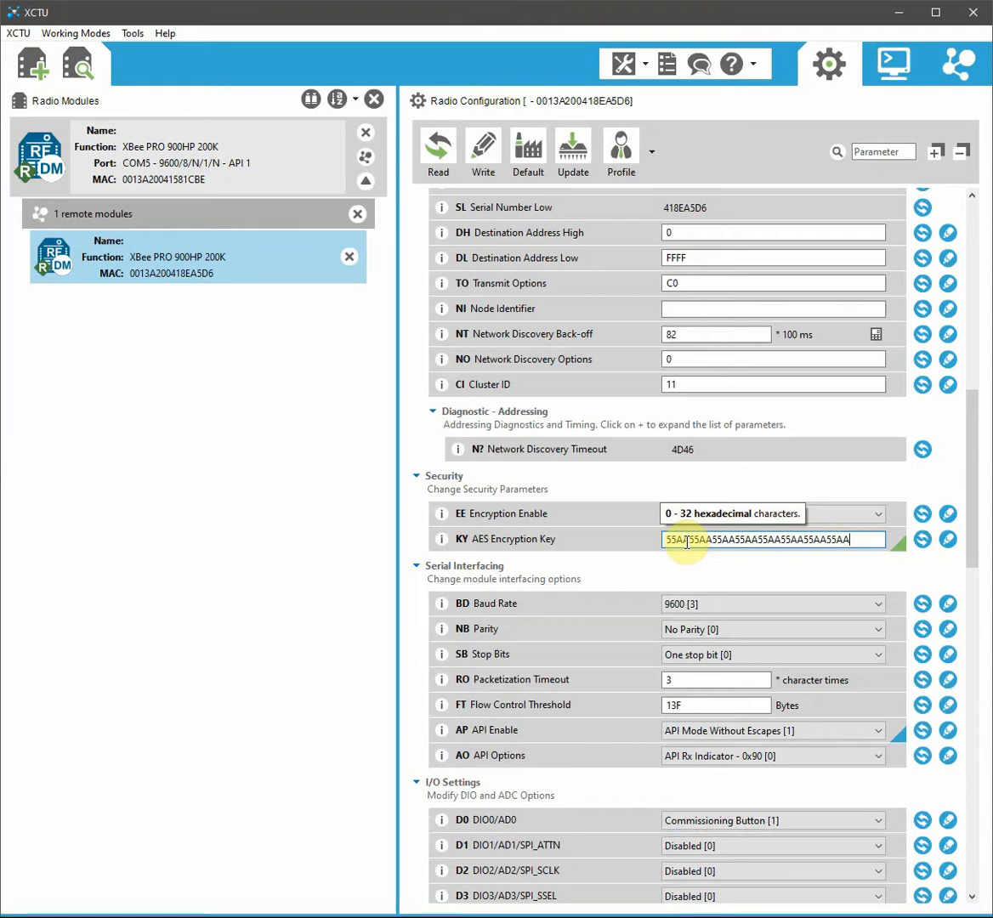
left_click(947, 539)
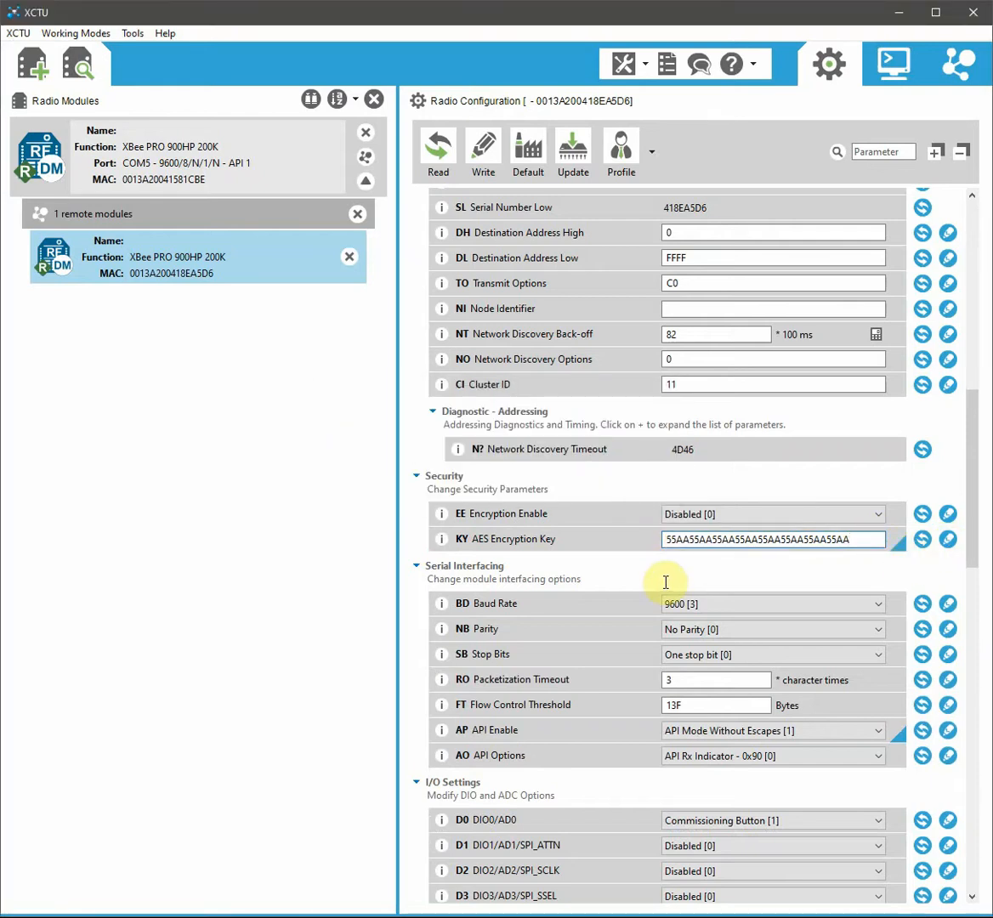
left_click_drag(974, 549, 969, 780)
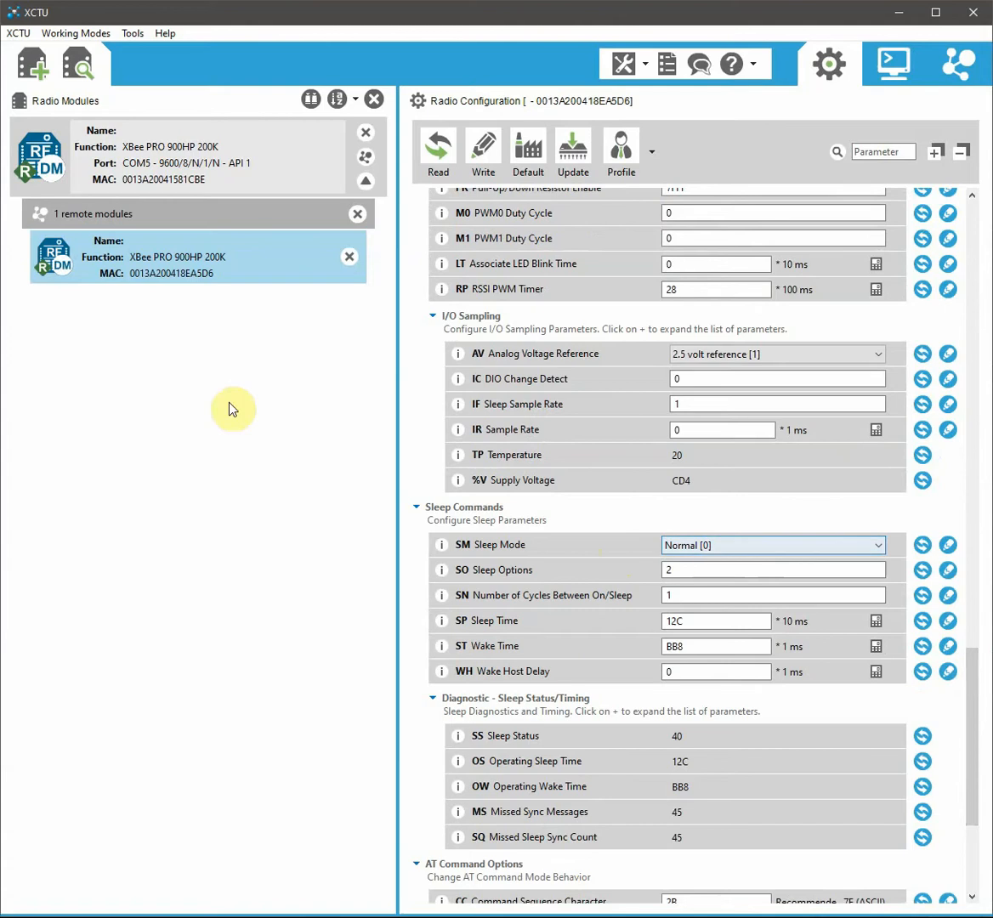
Step: Set the remote module's Encryption Enable (EE) to Enabled [1] and write it
left_click_drag(976, 688, 963, 400)
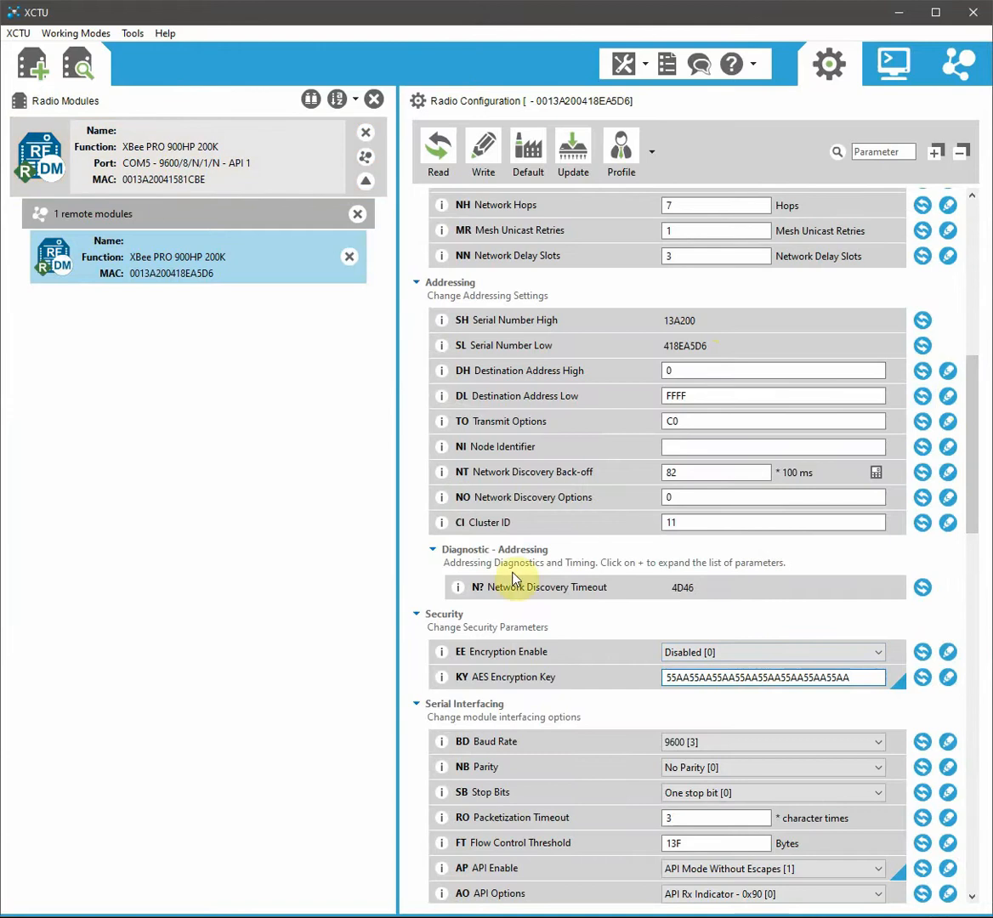
left_click(707, 652)
left_click(701, 681)
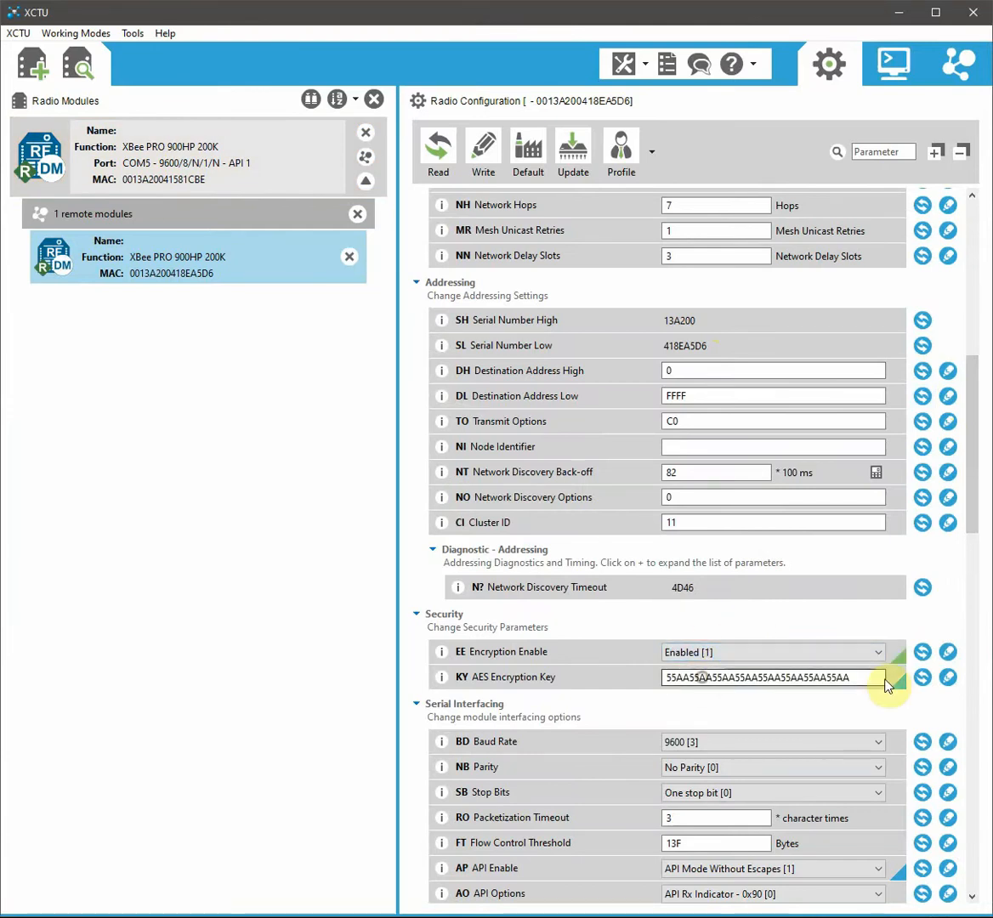
left_click(948, 654)
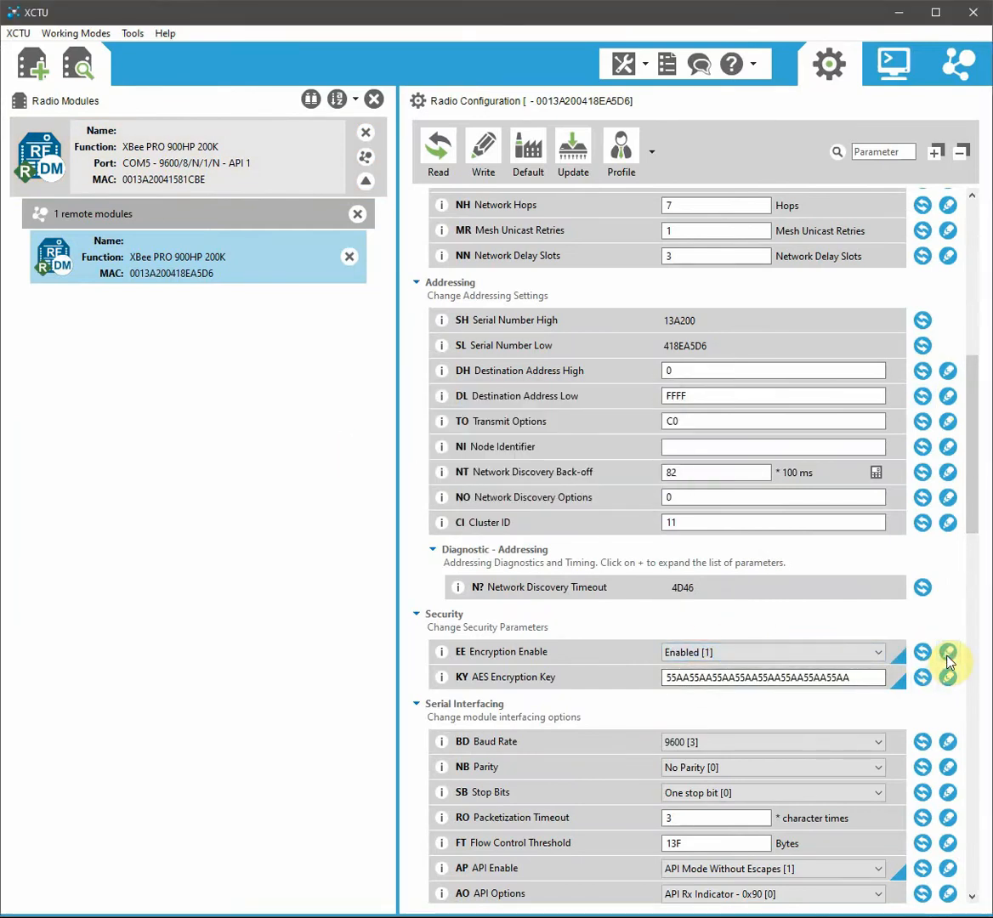
Step: Try Async. Pin Sleep for the remote Sleep Mode, then revert it to Normal [0]
left_click_drag(975, 477, 971, 731)
scroll(968, 822, "down", 3)
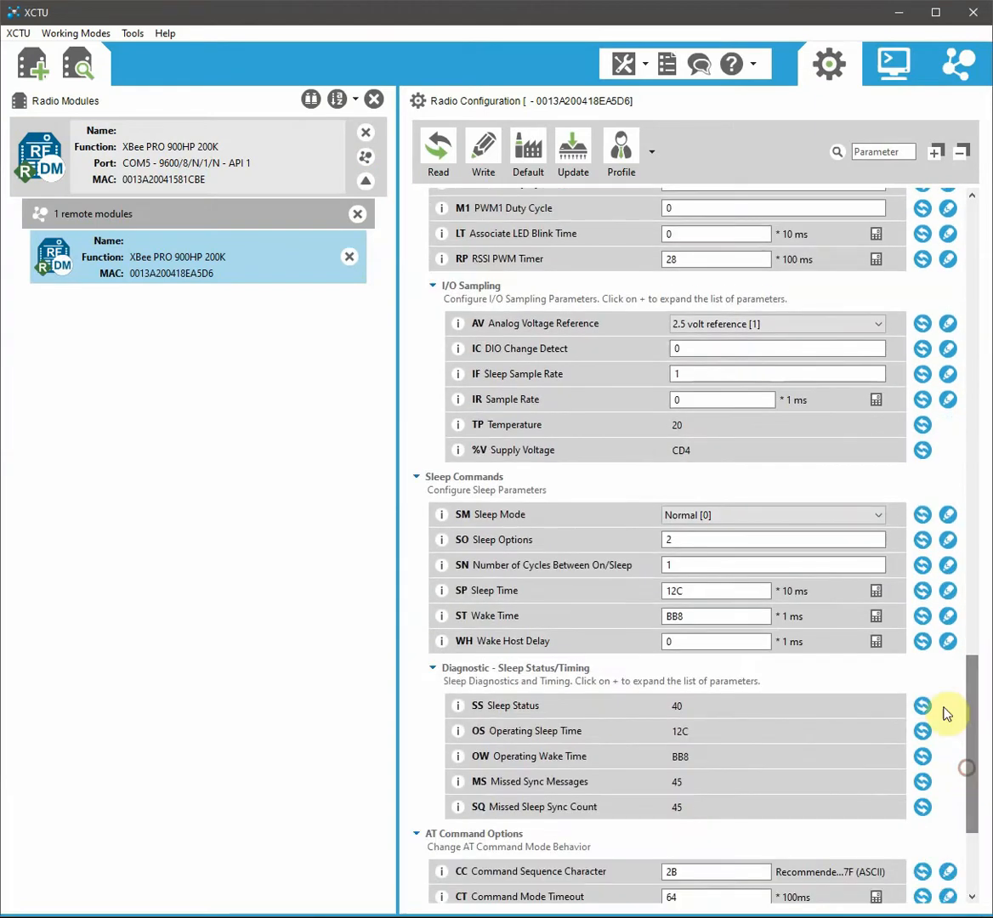
left_click(827, 516)
left_click(811, 543)
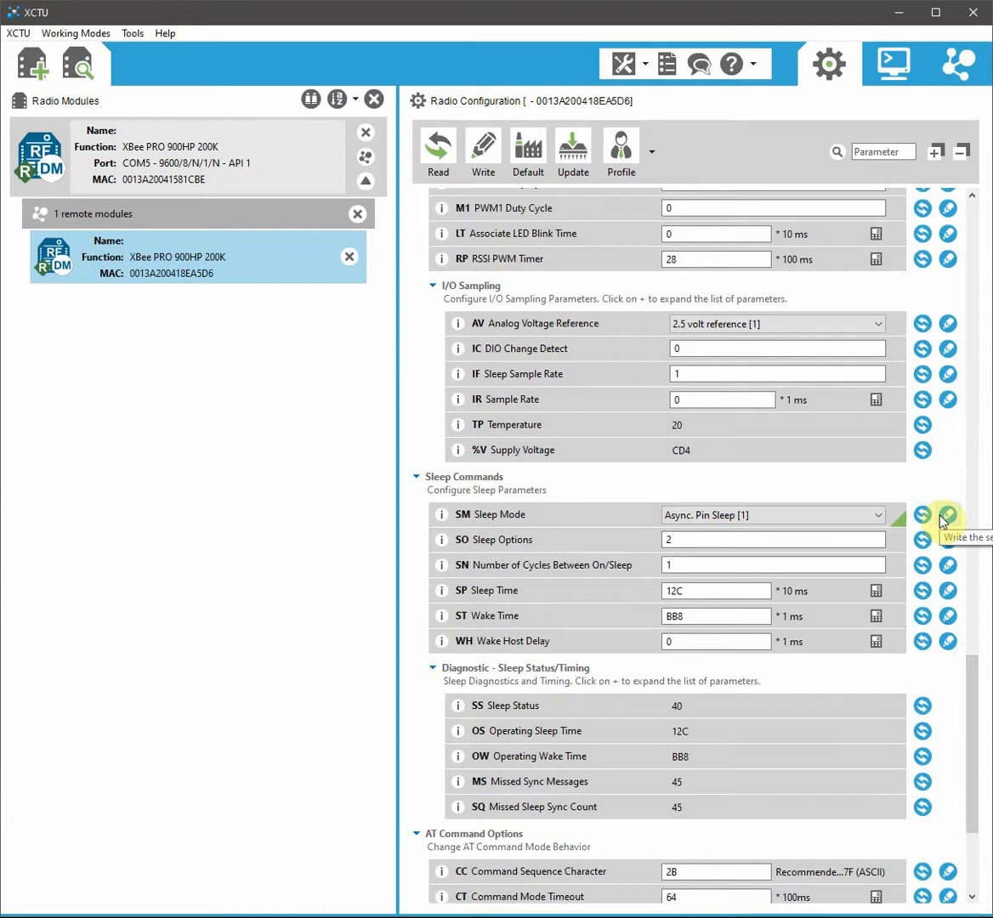
left_click(869, 515)
left_click(830, 532)
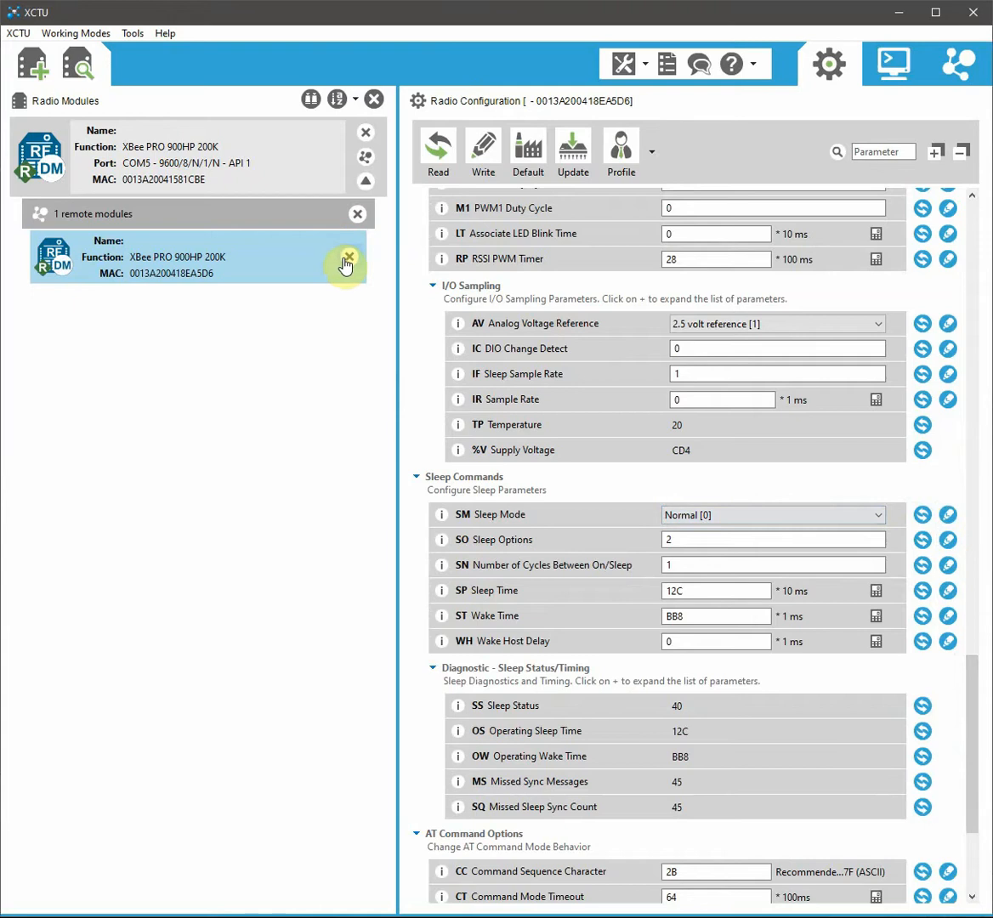
Step: Drop the remote module; on the local module, enable encryption and write the AES key
left_click(356, 217)
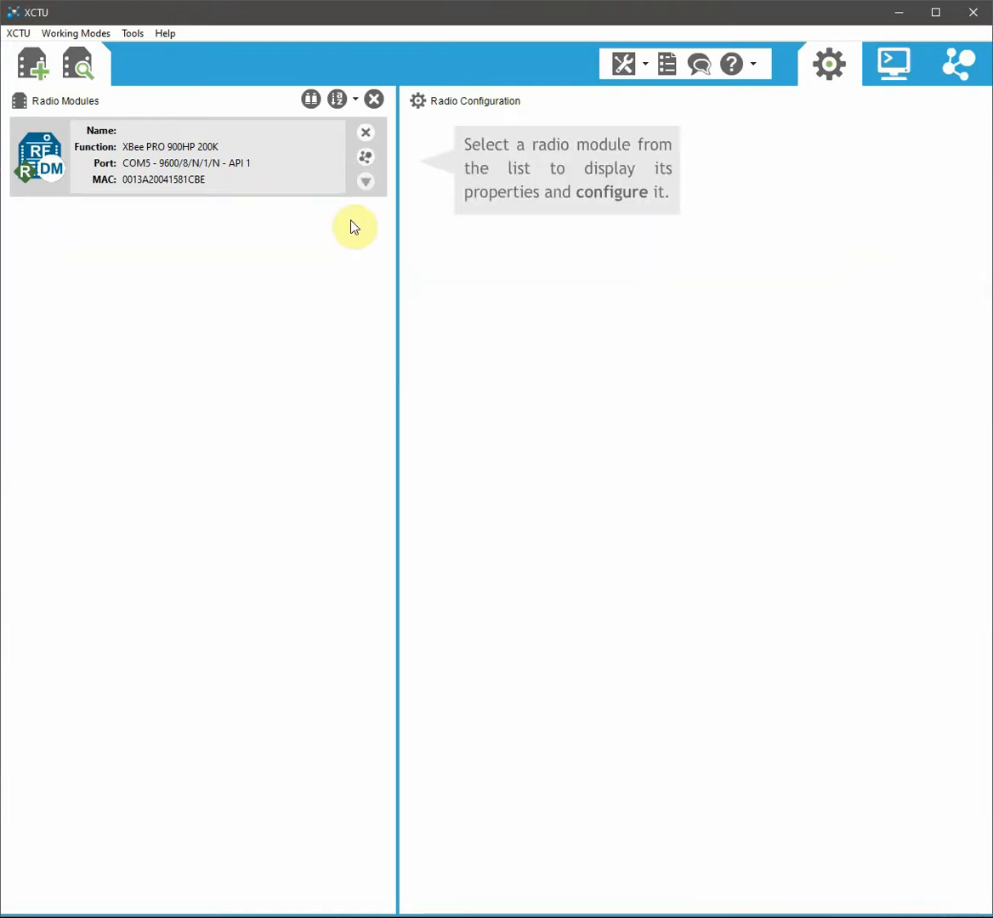
left_click(223, 173)
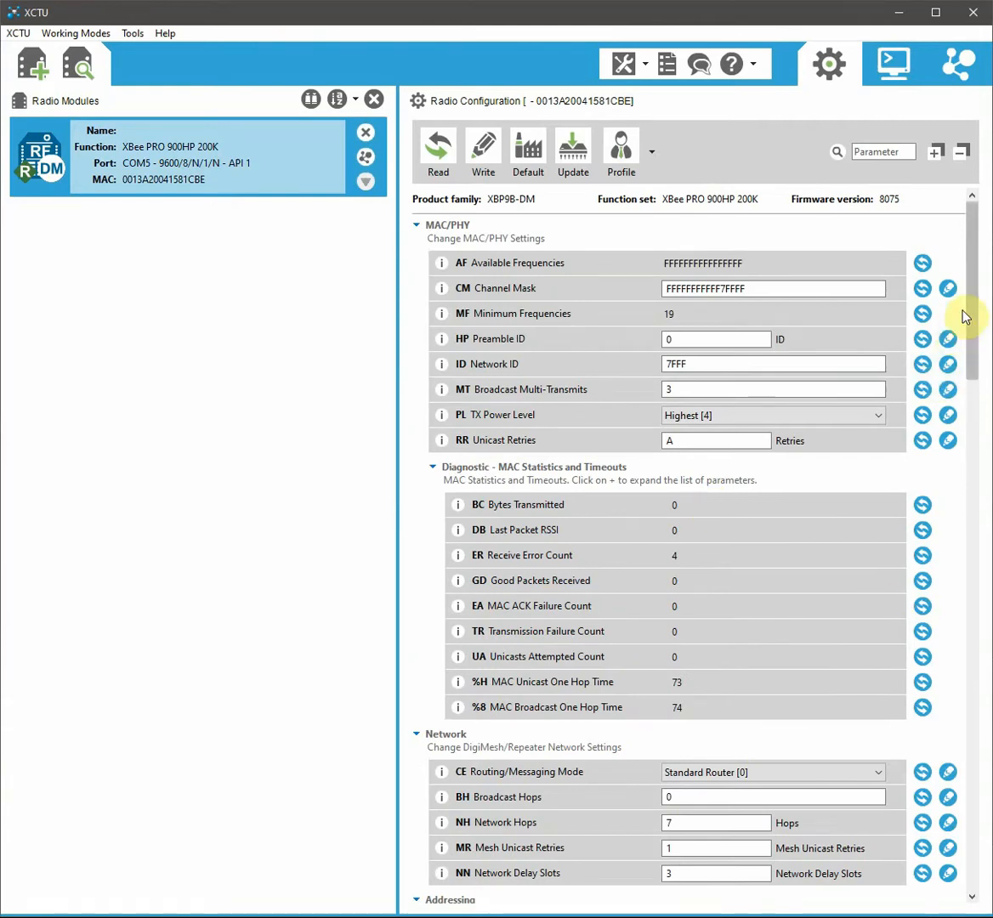
left_click_drag(966, 313, 965, 458)
left_click(709, 632)
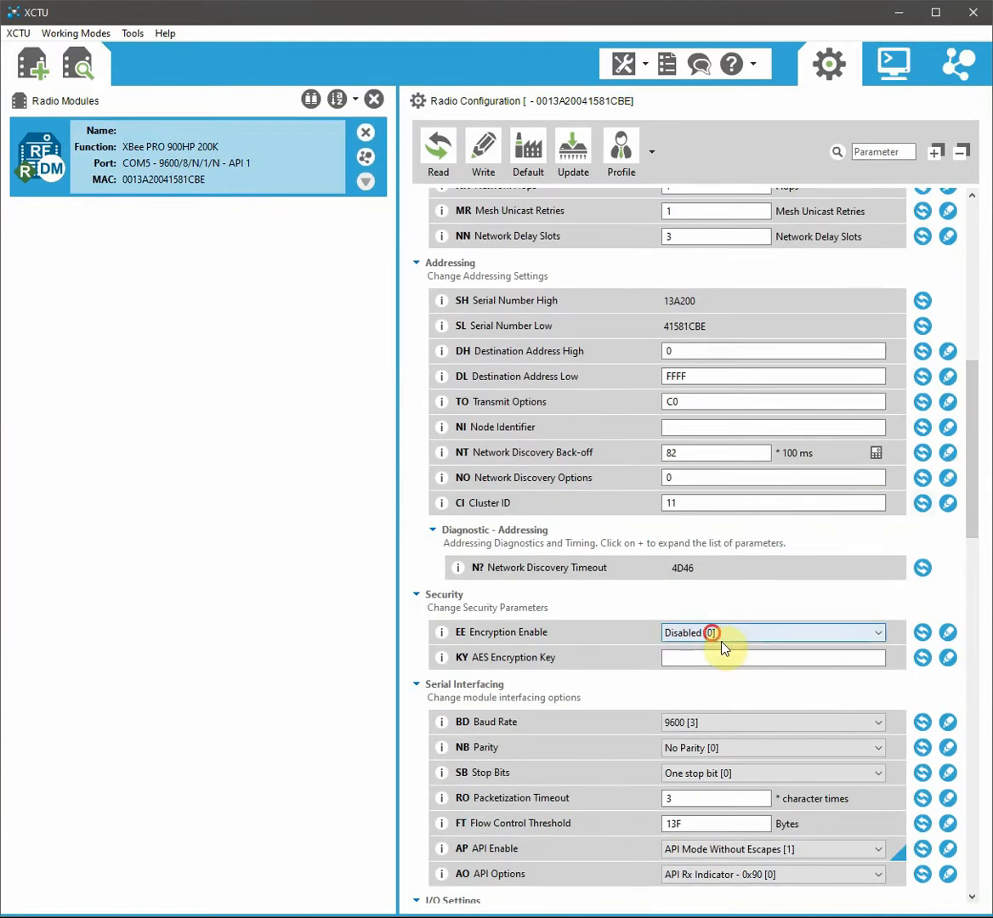
left_click(700, 658)
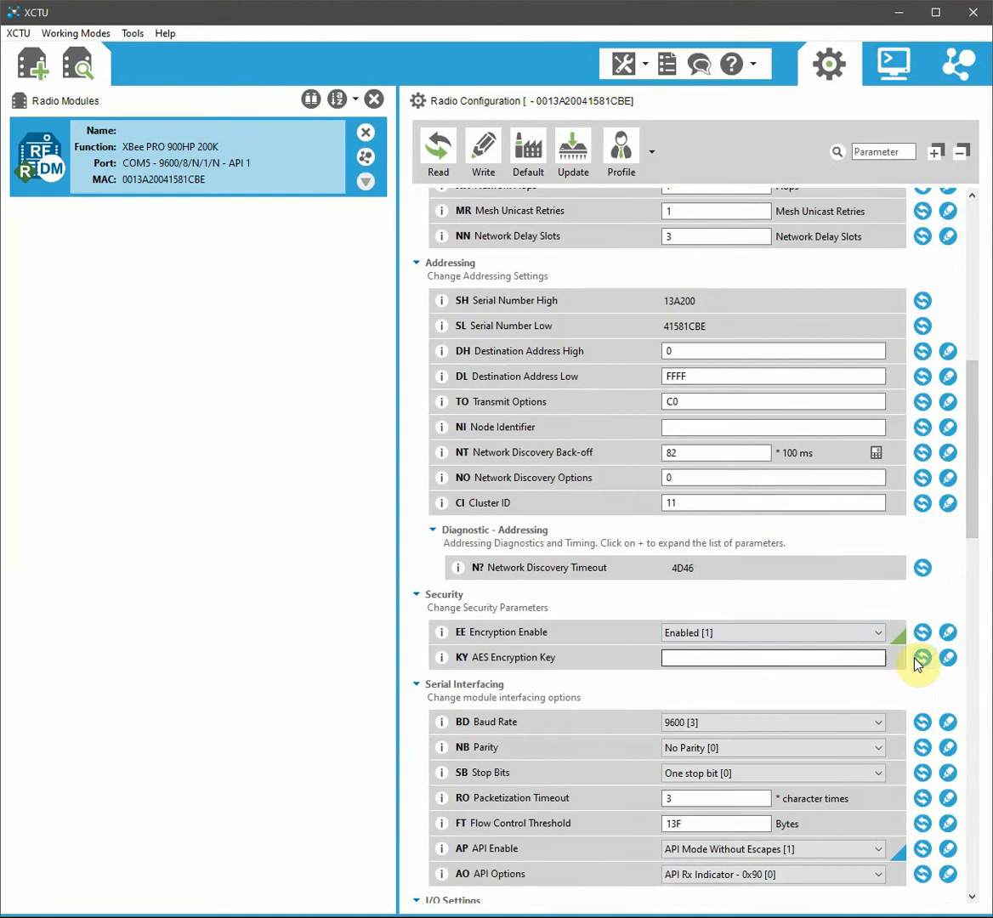
left_click(816, 656)
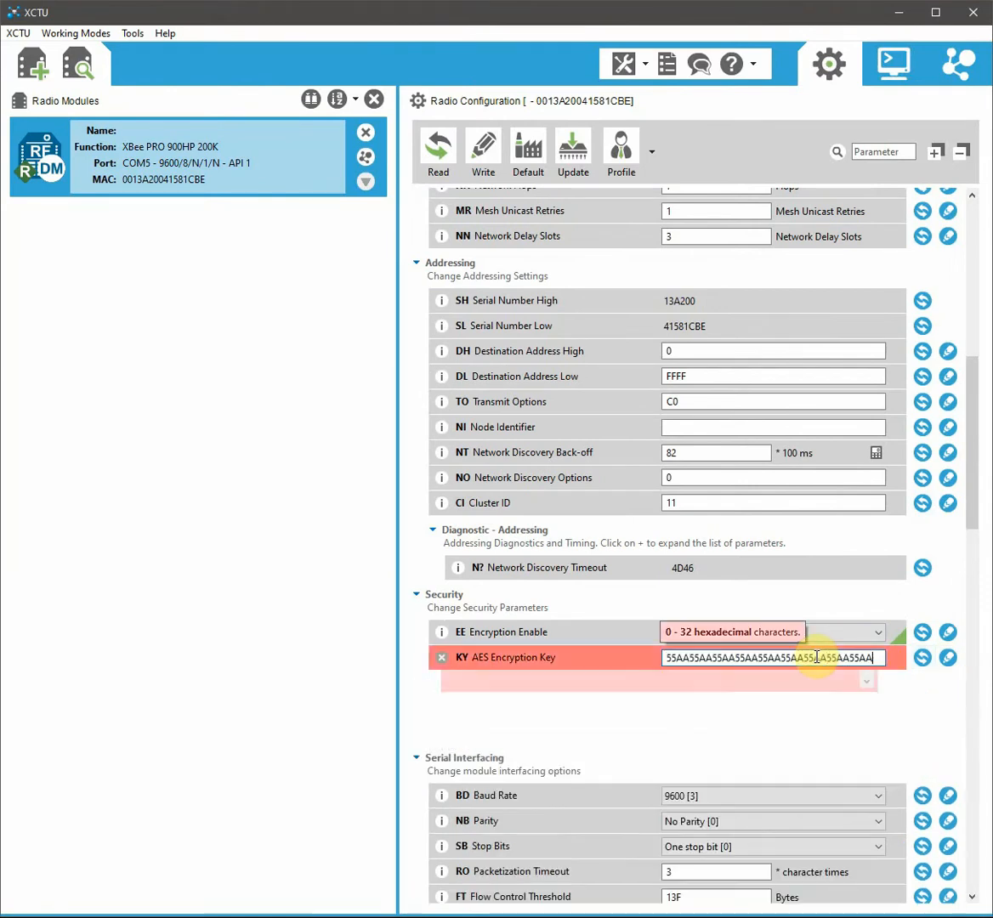
left_click(947, 632)
left_click(948, 657)
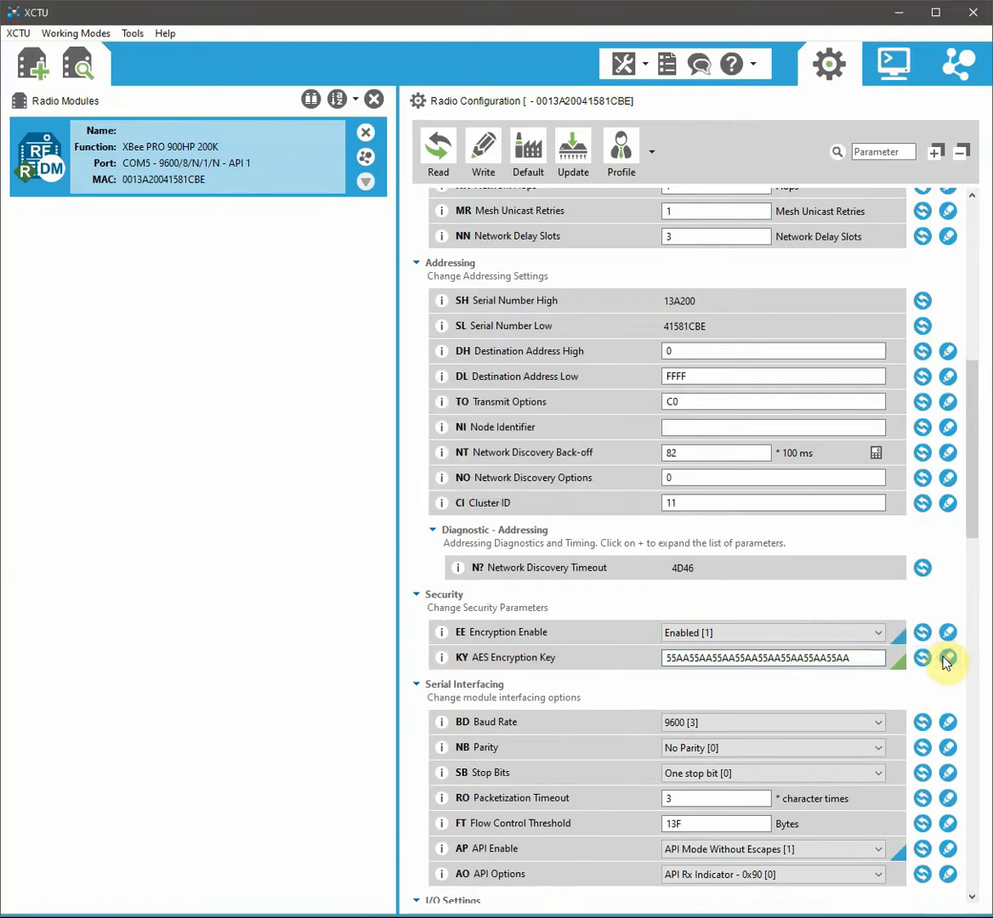
Step: Set the local module's baud rate (BD) to 115200 [7] and write it
left_click(698, 724)
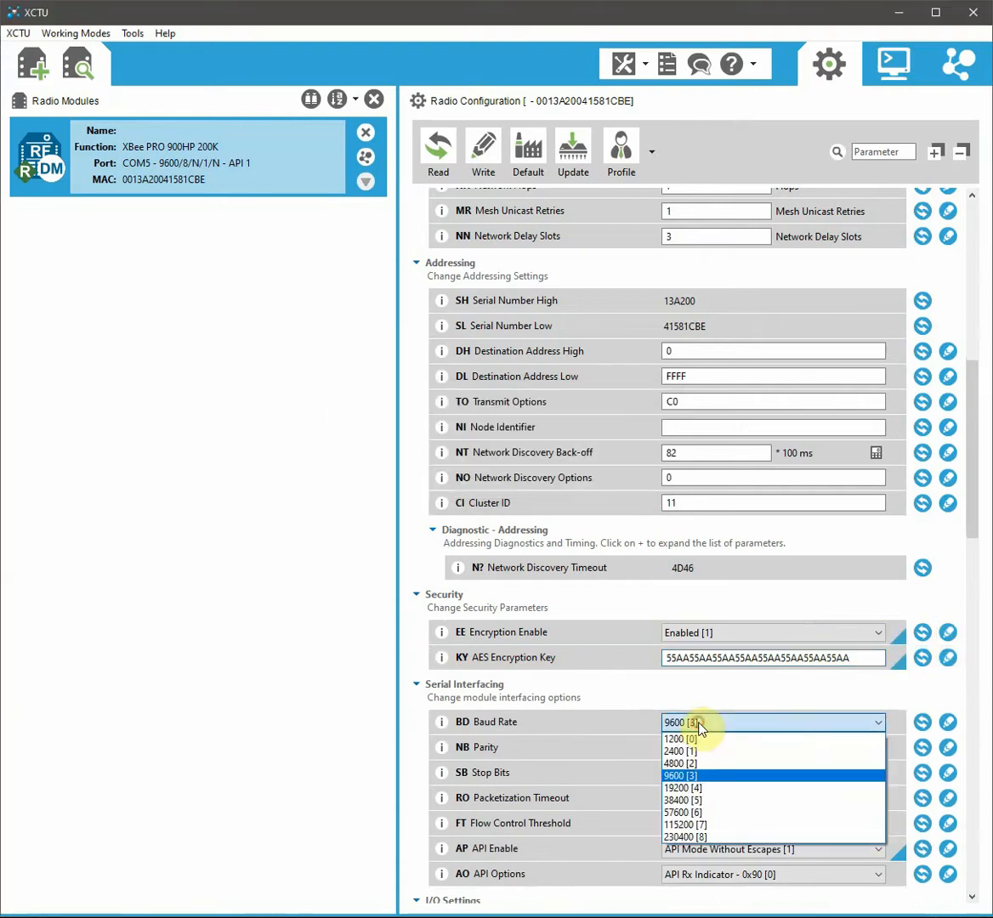
left_click(693, 825)
left_click(948, 722)
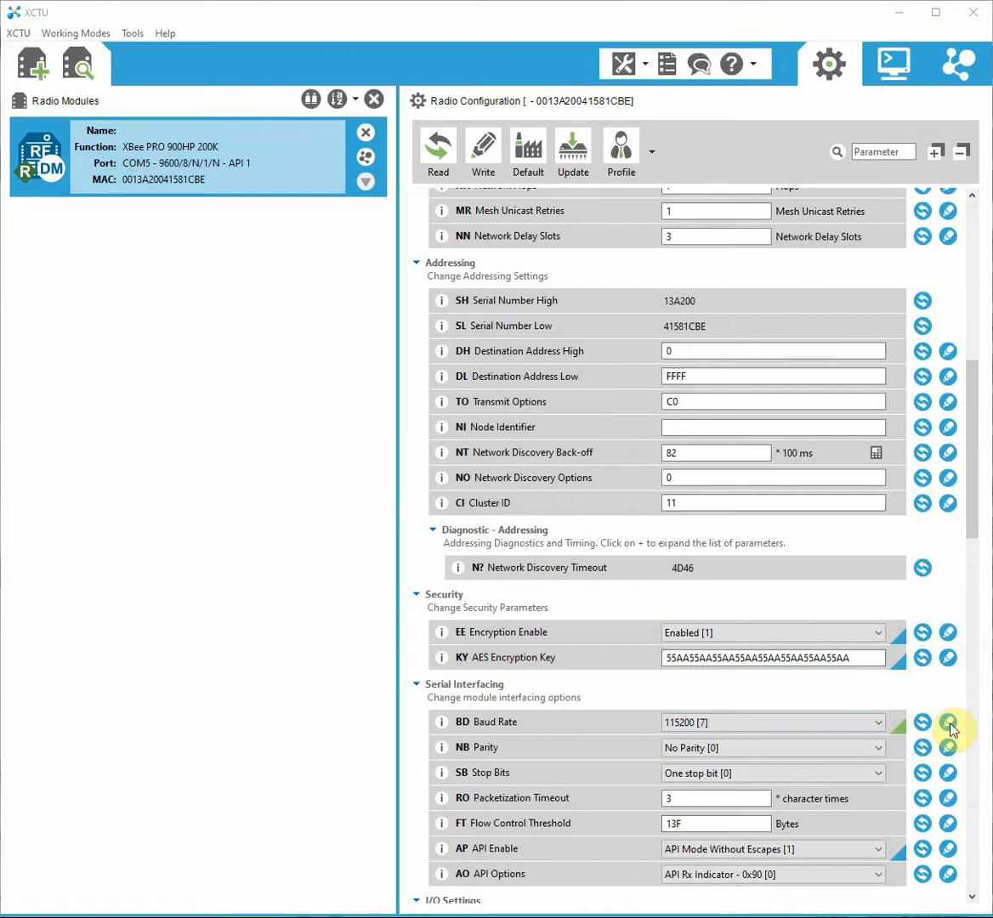
scroll(971, 486, "down", 3)
left_click_drag(972, 486, 972, 736)
Step: Discover radio nodes, add only 0013A200418EA5D6 (excluding ...1581CC9), and select it
left_click(366, 156)
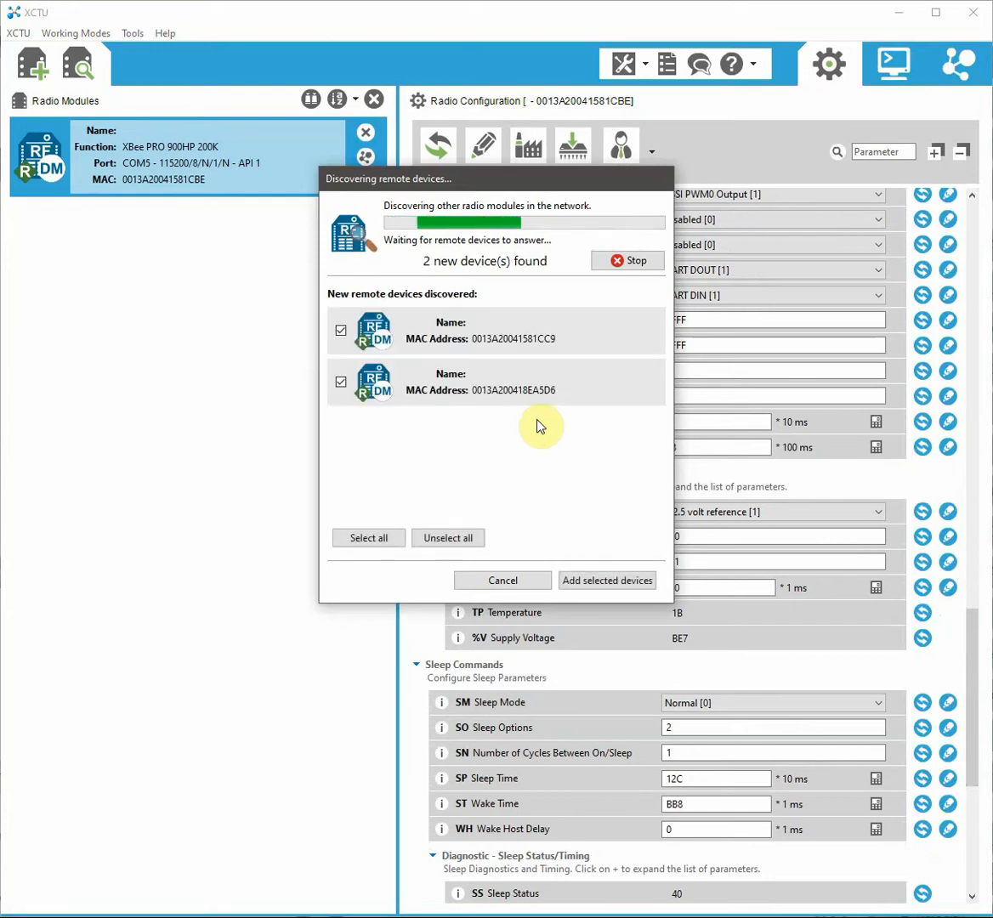
left_click(341, 330)
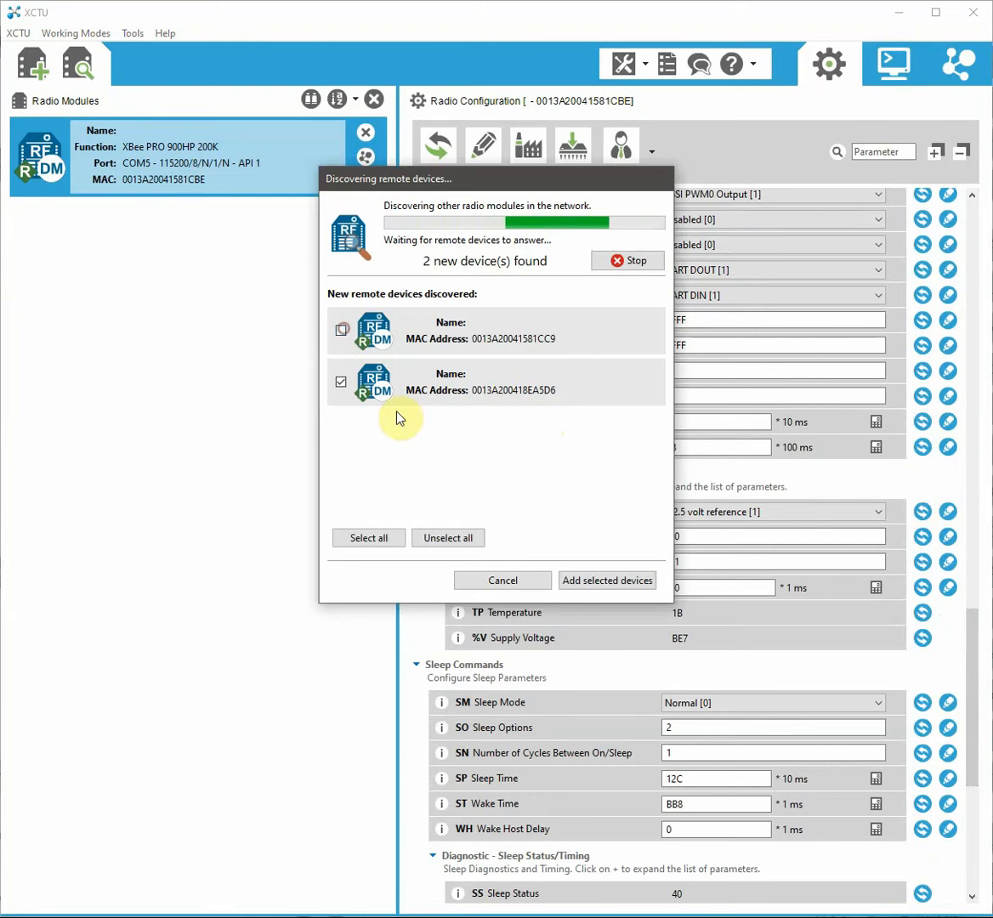
left_click(571, 581)
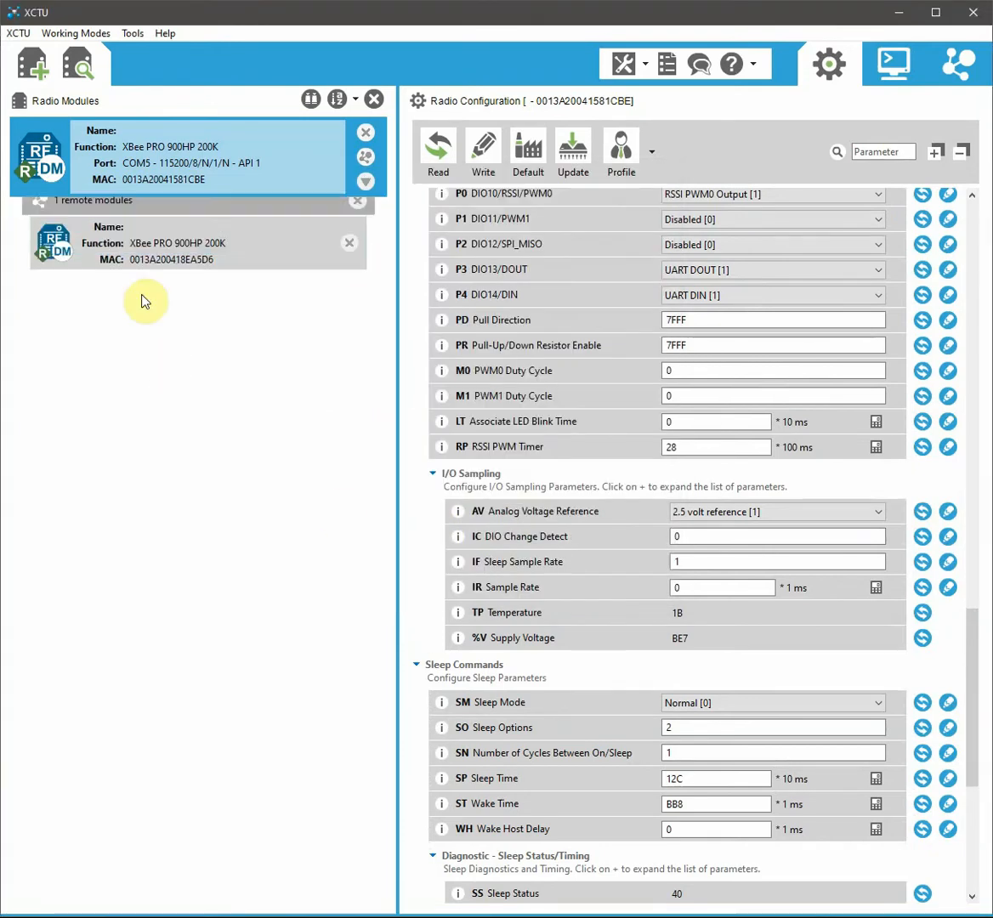
left_click(150, 257)
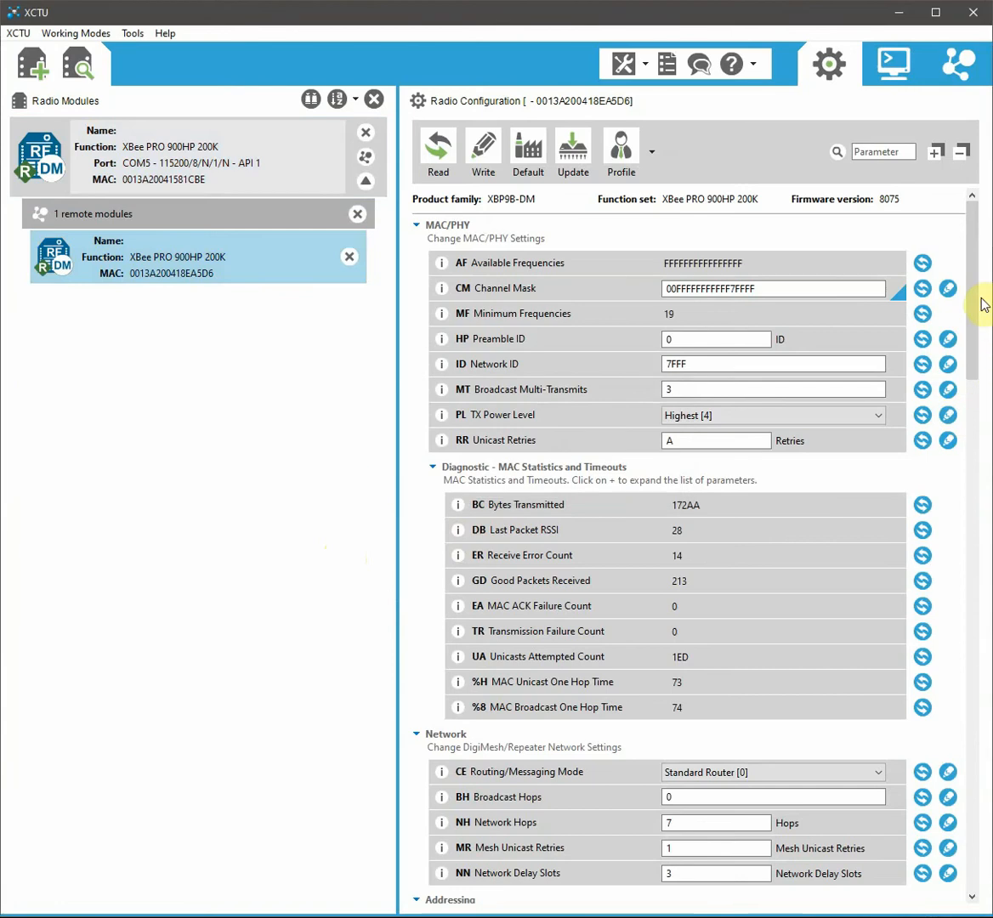
Step: Set the remote module's Sleep Mode (SM) to Async. Pin Sleep [1] and write it
left_click_drag(971, 294, 953, 695)
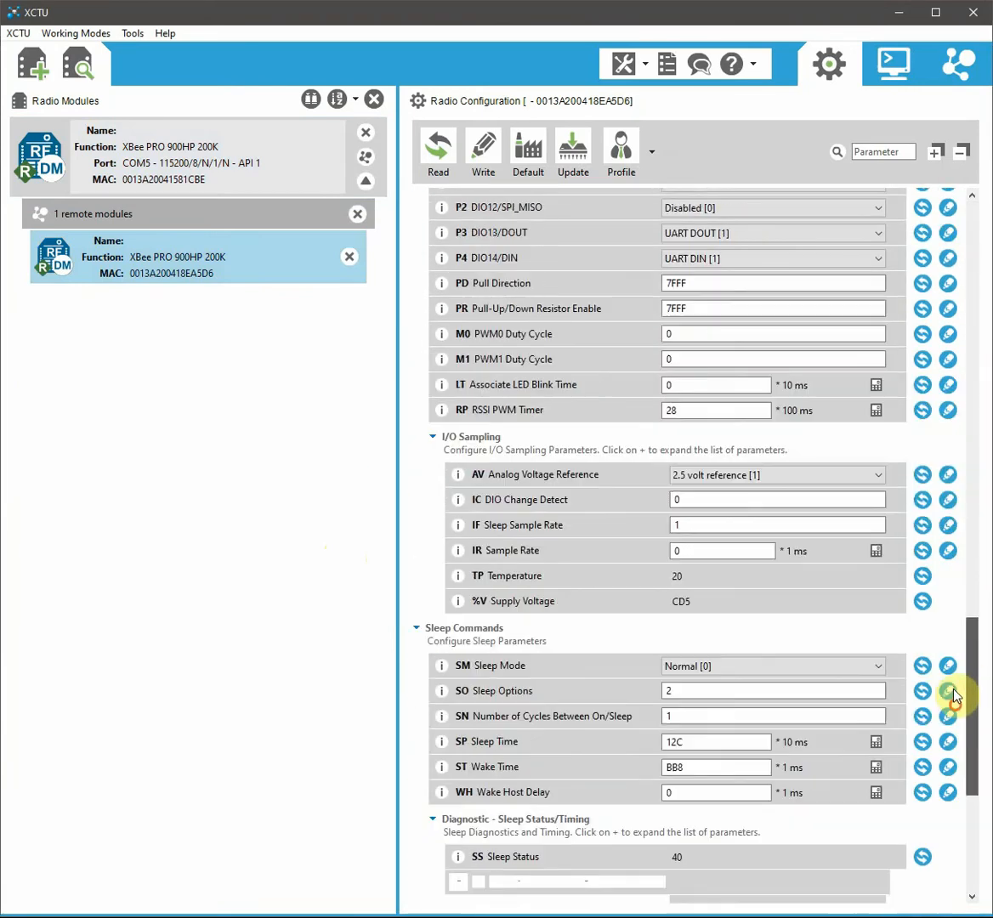
left_click(812, 668)
left_click(781, 694)
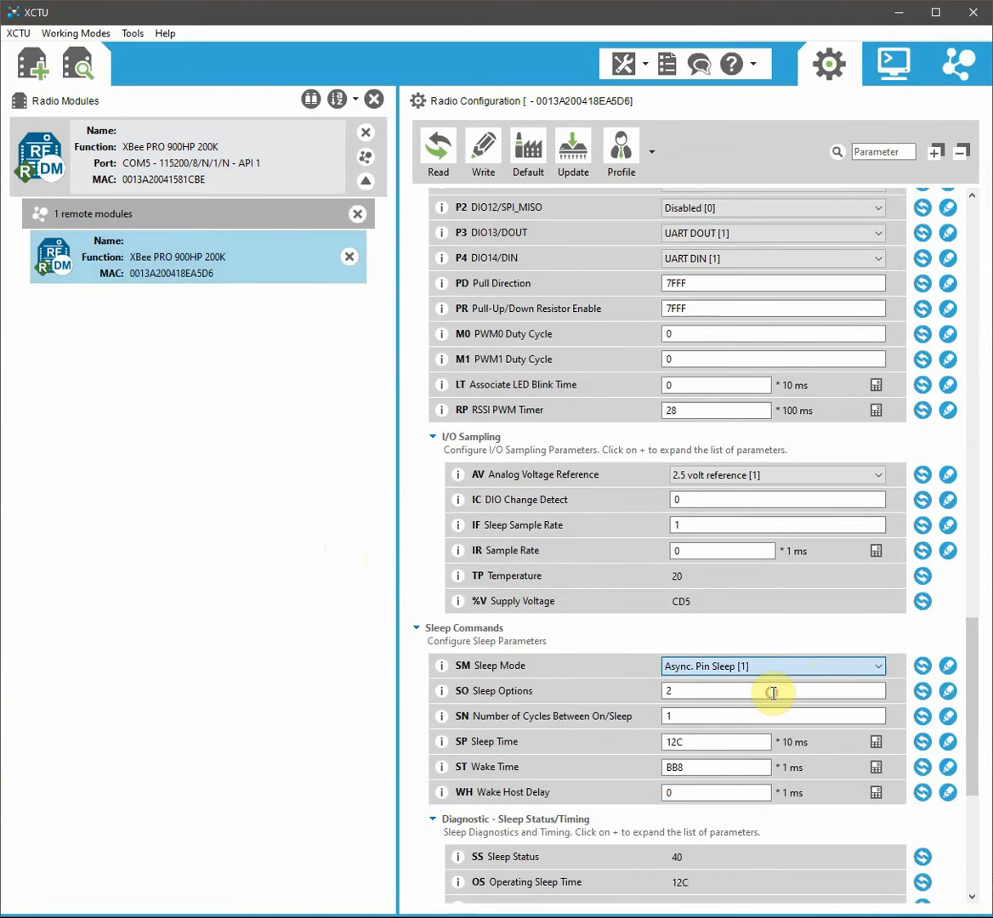
left_click(948, 667)
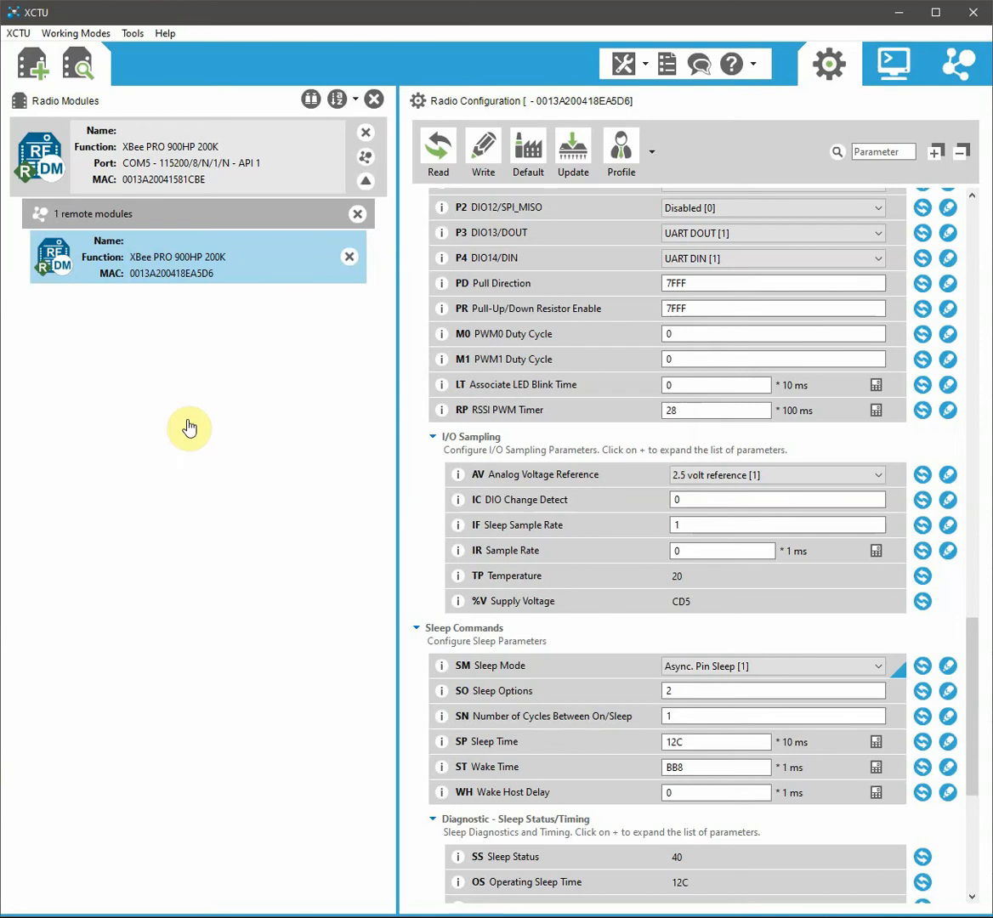
Step: Remove the remote module group, then start a new discovery and cancel it
left_click(357, 214)
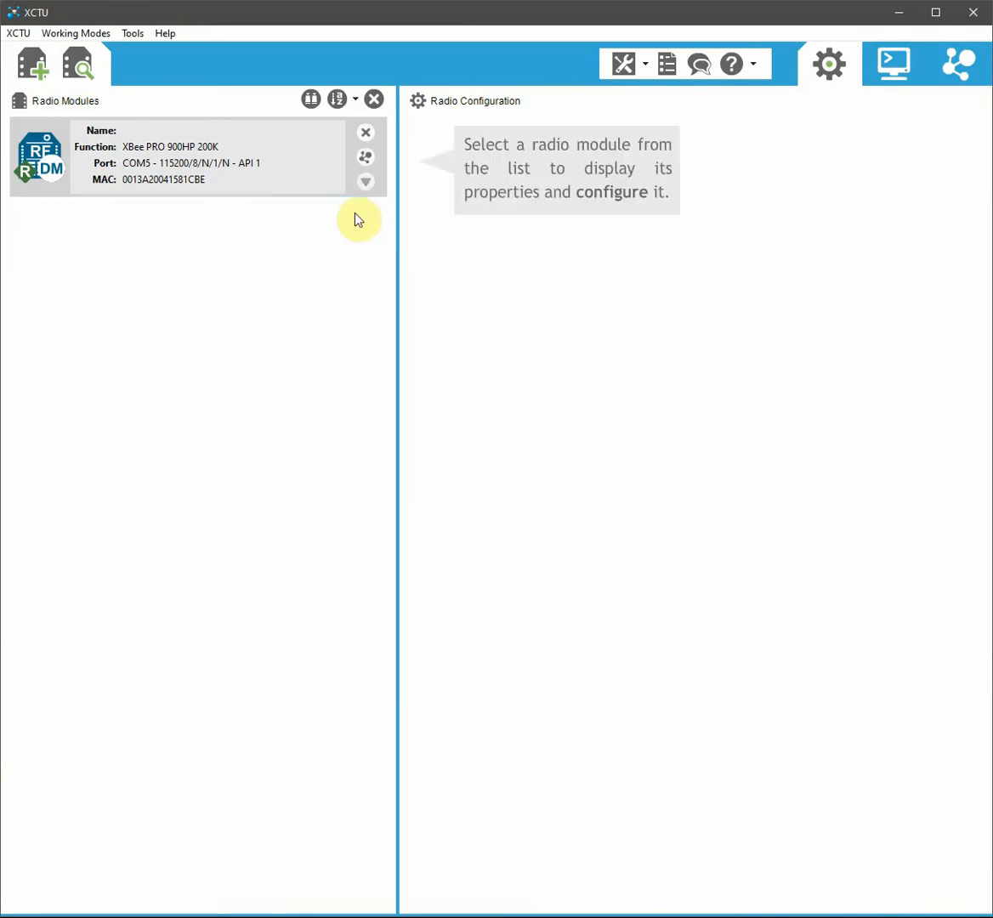
left_click(366, 157)
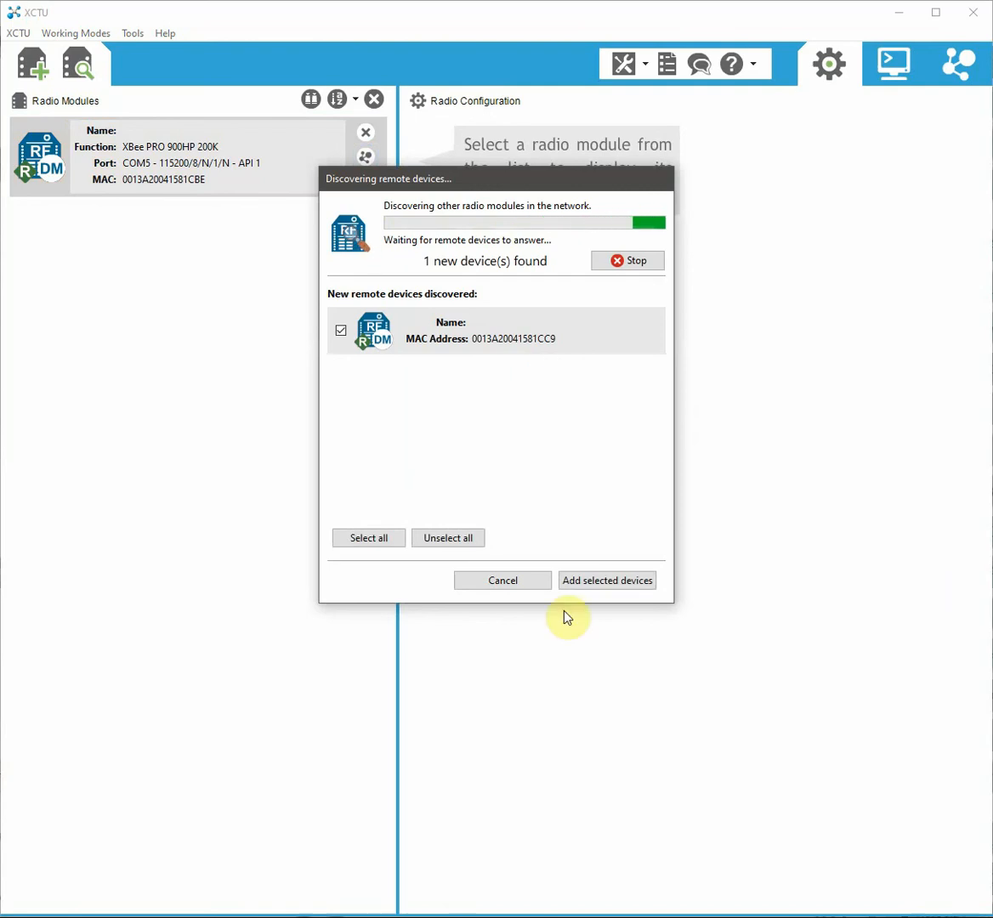
left_click(512, 585)
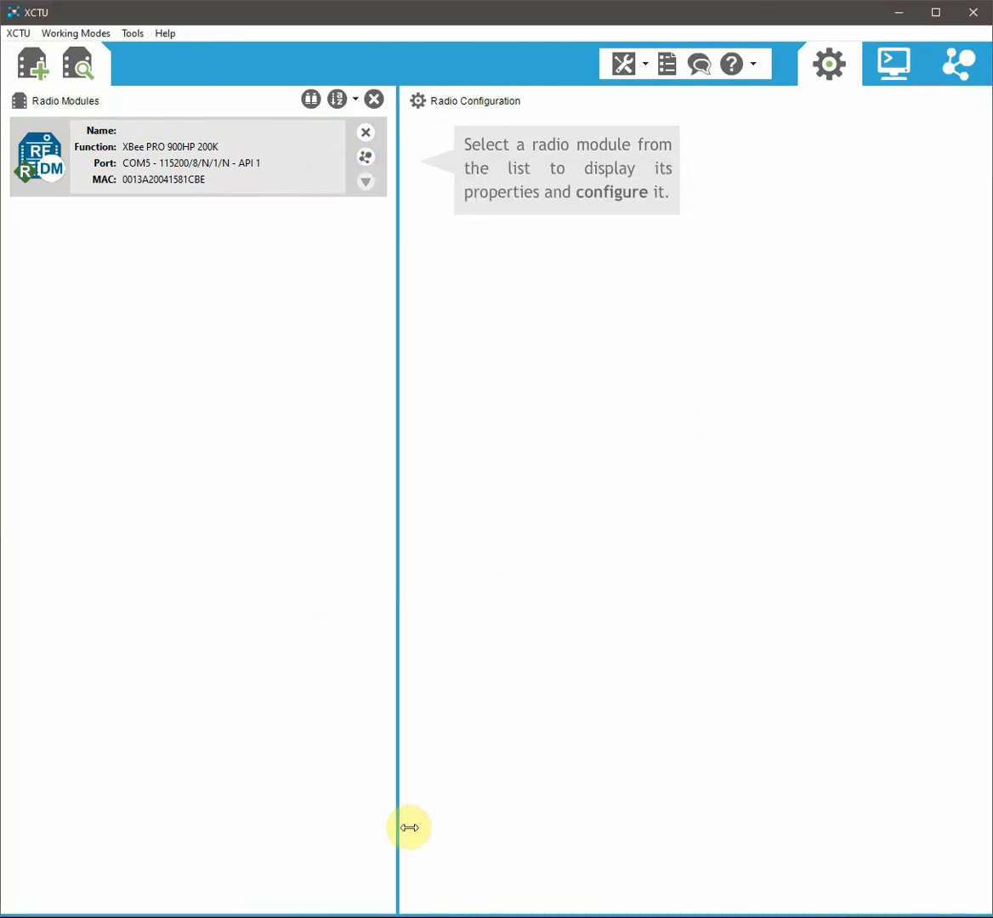